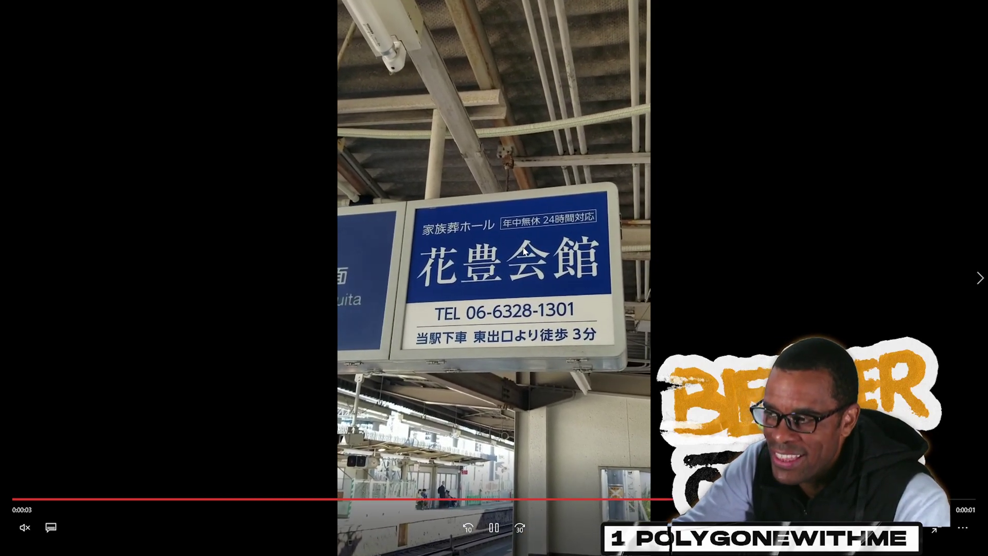
Step: Move from the original sign footage to the finished clip REEL30001-0130 and play it in the media player
{"action": "key", "text": "Right"}
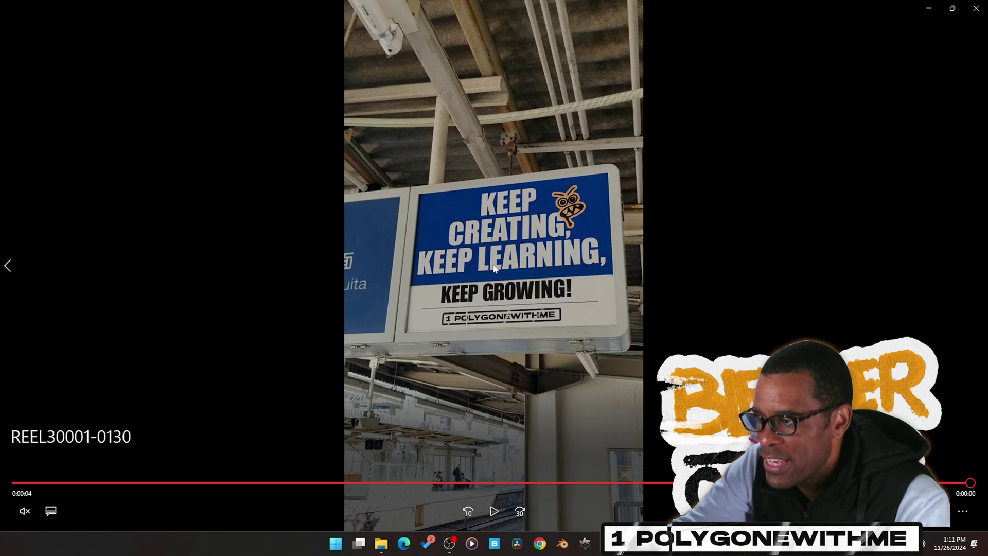
{"action": "left_click", "coordinate": [493, 510]}
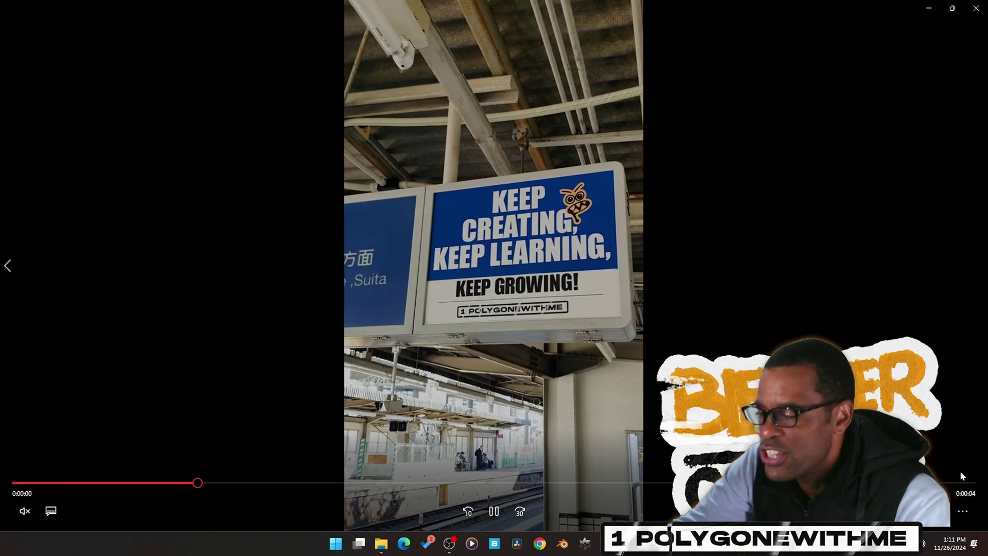
{"action": "left_click", "coordinate": [962, 511]}
{"action": "left_click", "coordinate": [929, 452]}
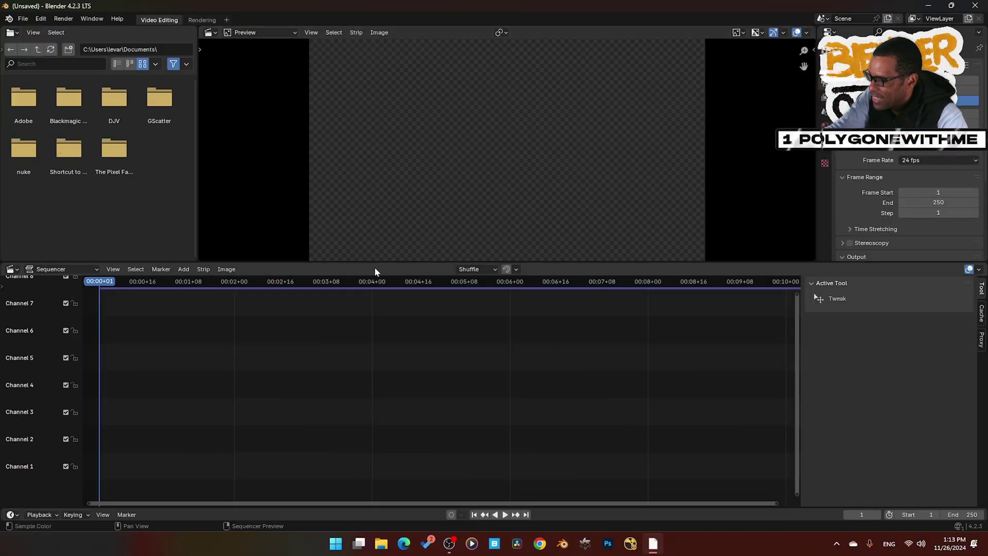
Step: Add the movie 20241125_135021.mp4 with its sound to the start of the video sequence in Blender
{"action": "left_click", "coordinate": [23, 19]}
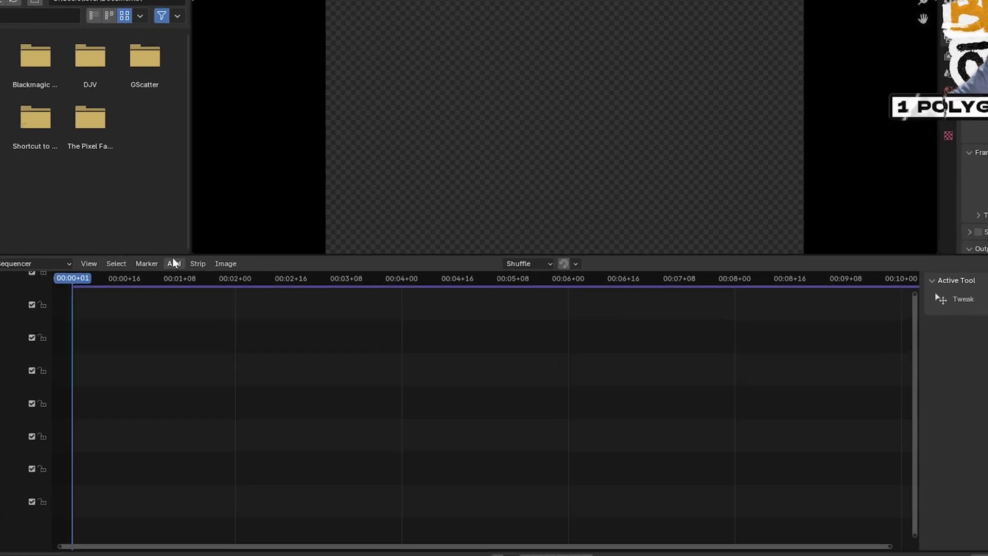
{"action": "left_click", "coordinate": [183, 269]}
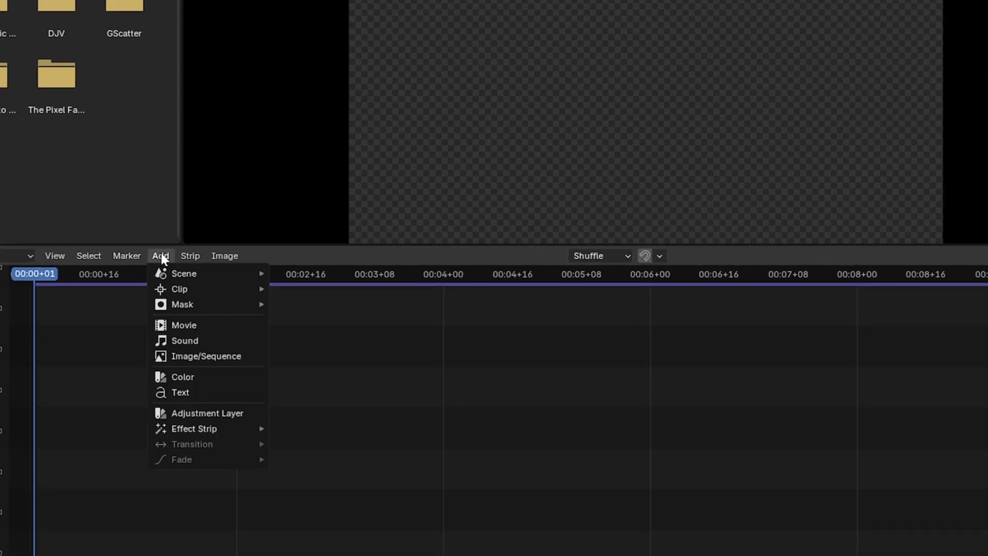
{"action": "mouse_move", "coordinate": [192, 282]}
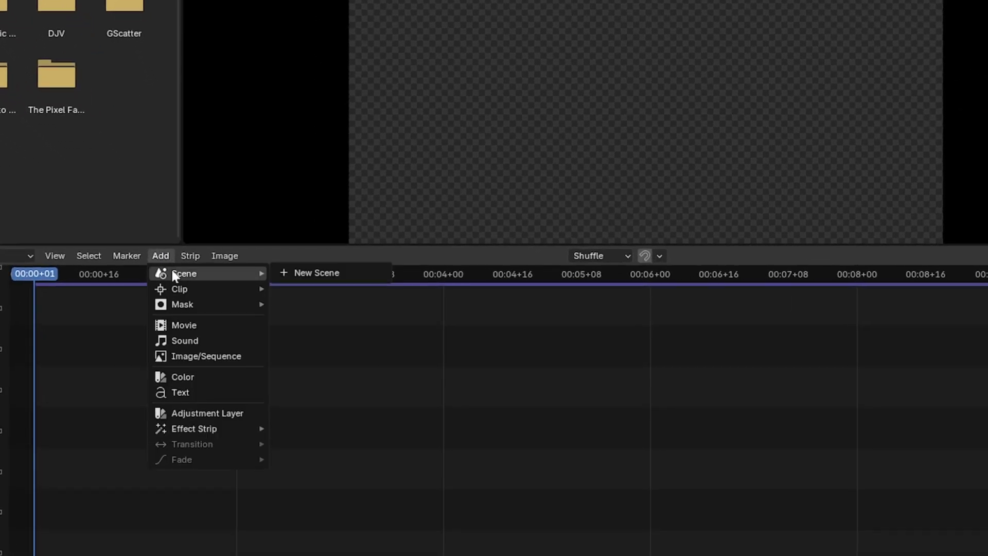
{"action": "left_click", "coordinate": [183, 326]}
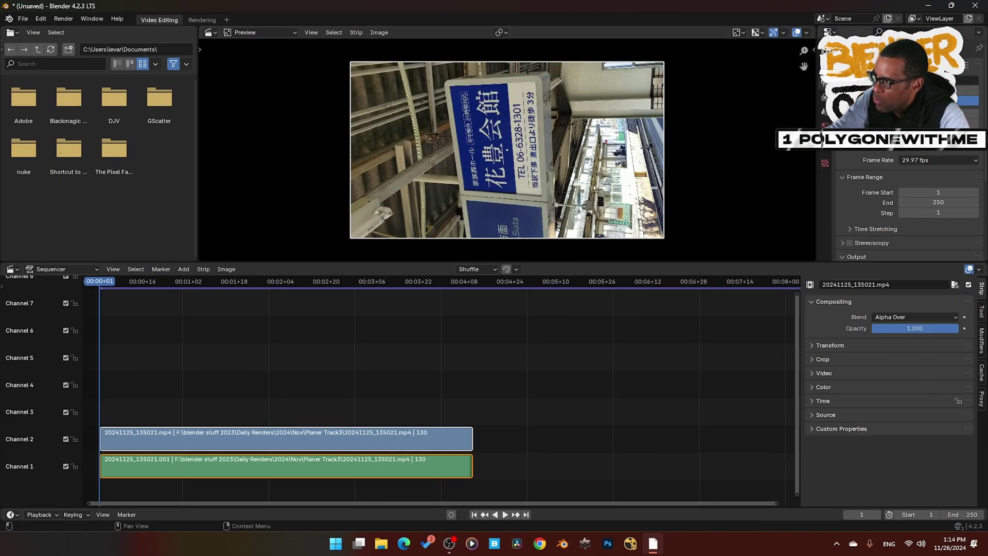
Step: Set the output resolution to portrait 1080 × 1920 and rotate the video strip by 90 degrees to fill the frame
{"action": "key", "text": "Tab"}
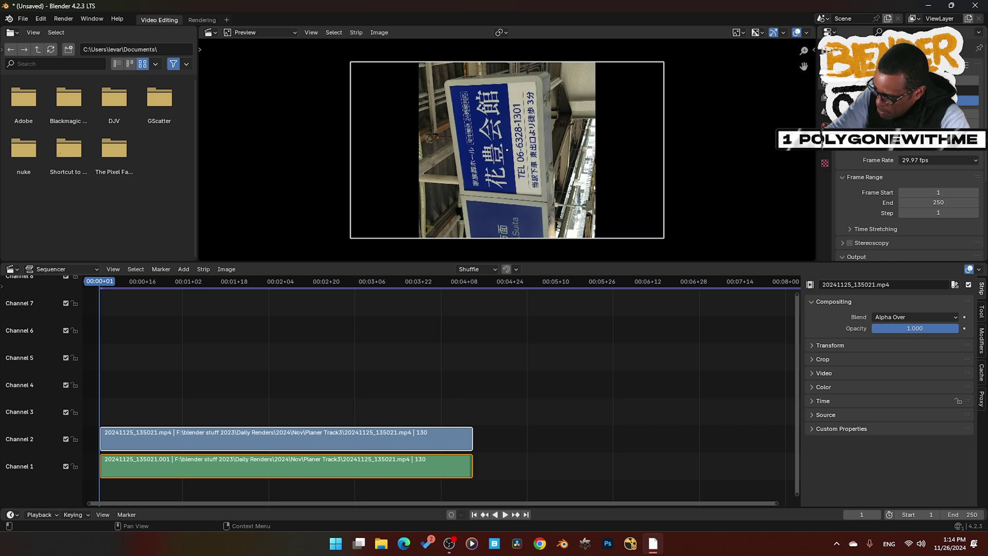
{"action": "key", "text": "Return"}
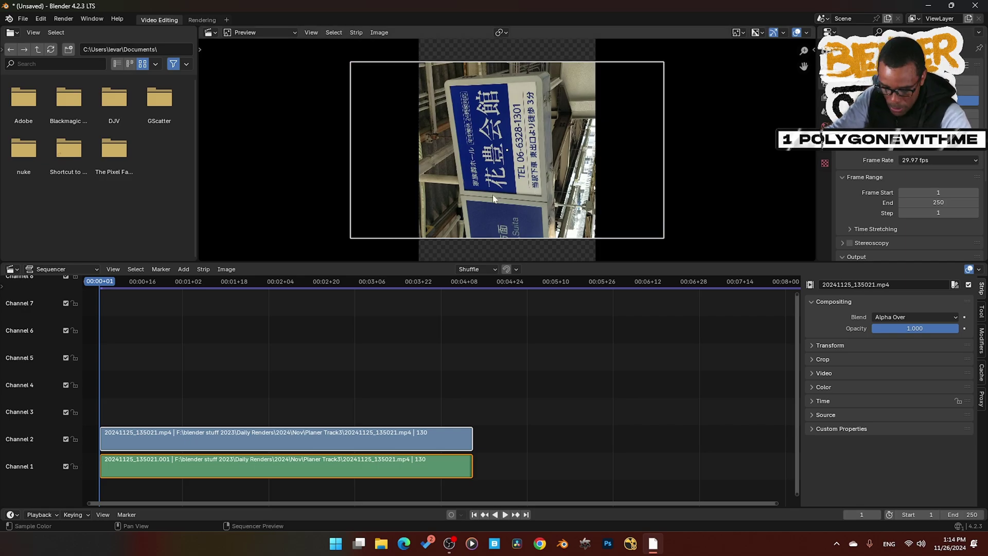
{"action": "type", "text": "r90"}
{"action": "key", "text": "Return"}
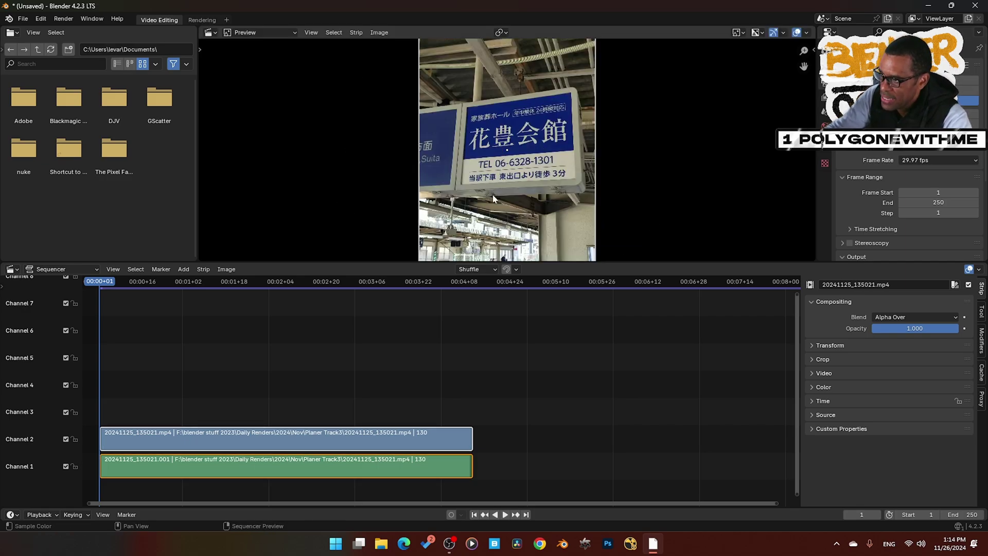
{"action": "scroll", "coordinate": [606, 213], "scroll_direction": "down", "scroll_amount": 7}
{"action": "scroll", "coordinate": [569, 216], "scroll_direction": "up", "scroll_amount": 1}
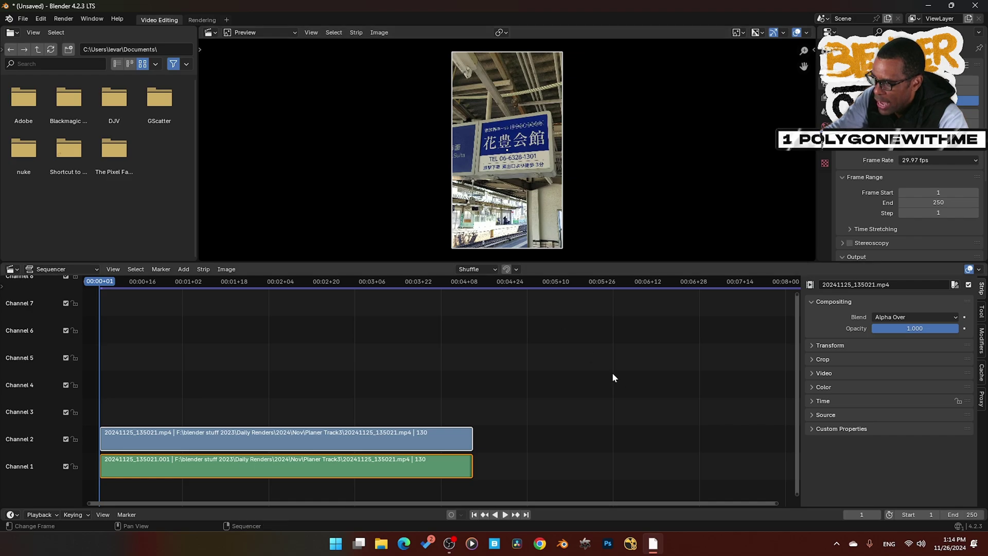
Step: Move the playhead to the end of the video strip and set the end frame to 130
{"action": "left_click_drag", "start_coordinate": [456, 282], "coordinate": [470, 286]}
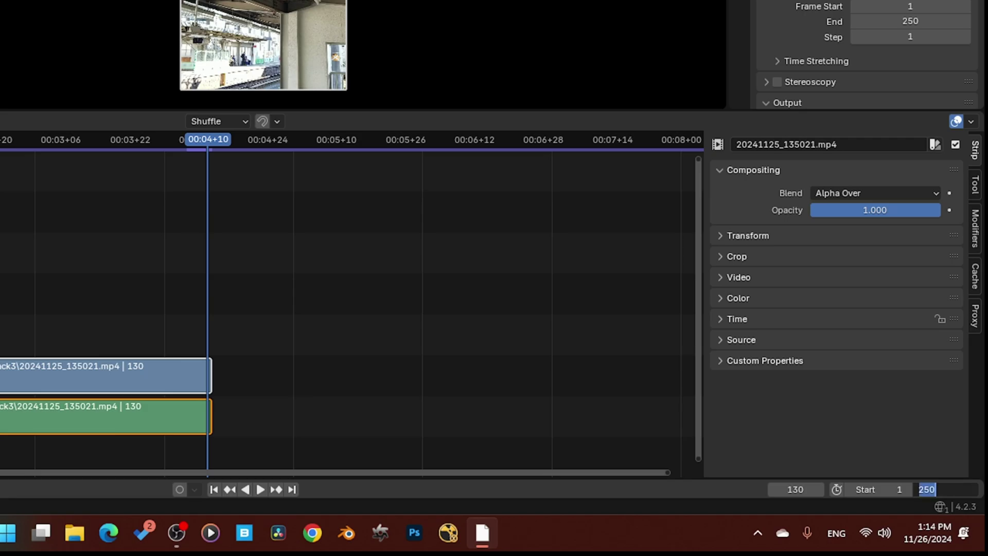
{"action": "type", "text": "0"}
{"action": "key", "text": "Return"}
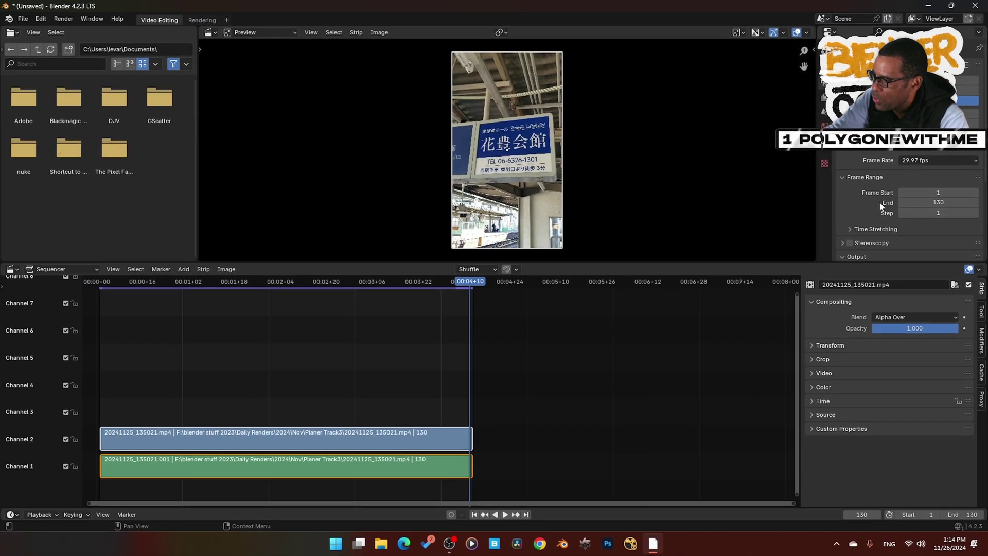
Step: Set the output file format to PNG in RGB with a color depth of 16
{"action": "scroll", "coordinate": [881, 206], "scroll_direction": "down", "scroll_amount": 6}
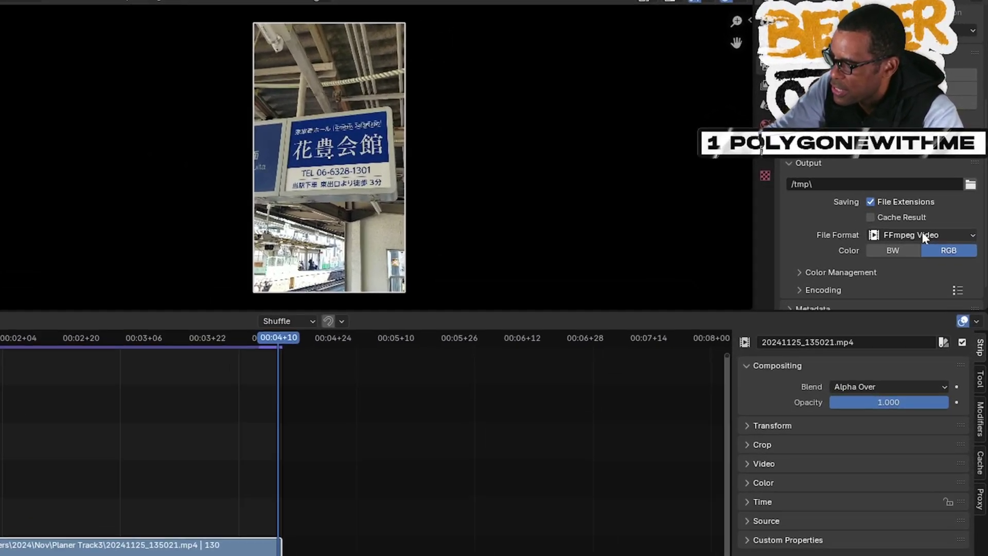
{"action": "left_click", "coordinate": [922, 236]}
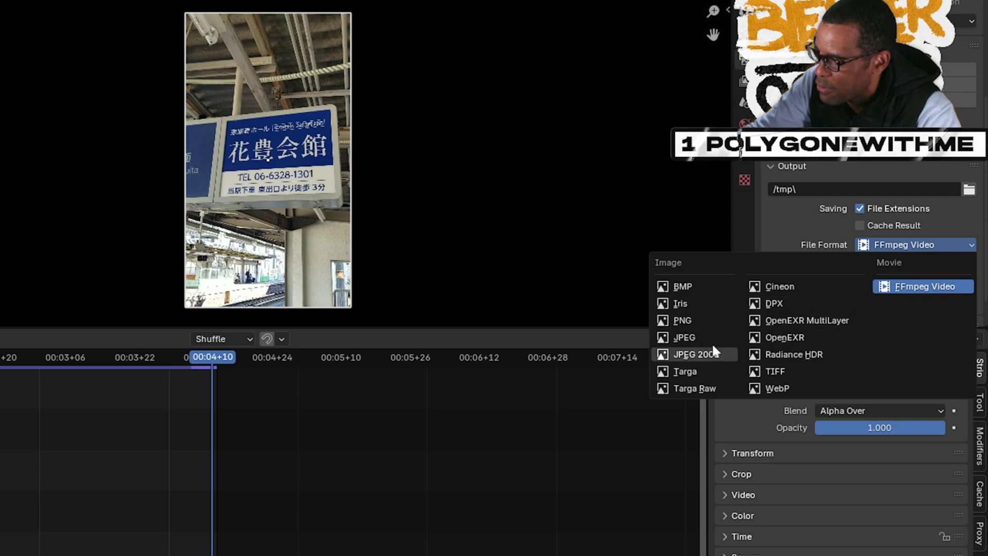
{"action": "left_click", "coordinate": [683, 320]}
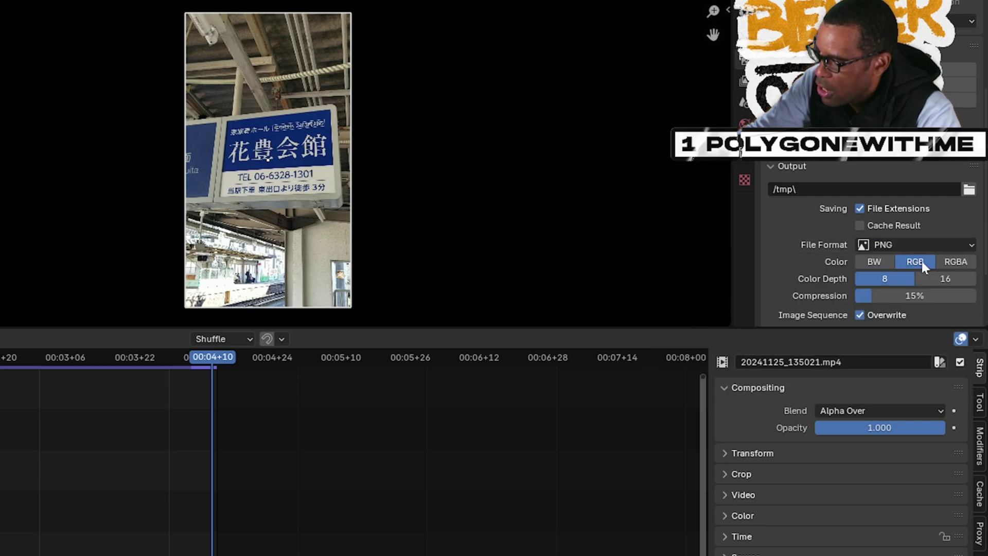
{"action": "left_click", "coordinate": [931, 280]}
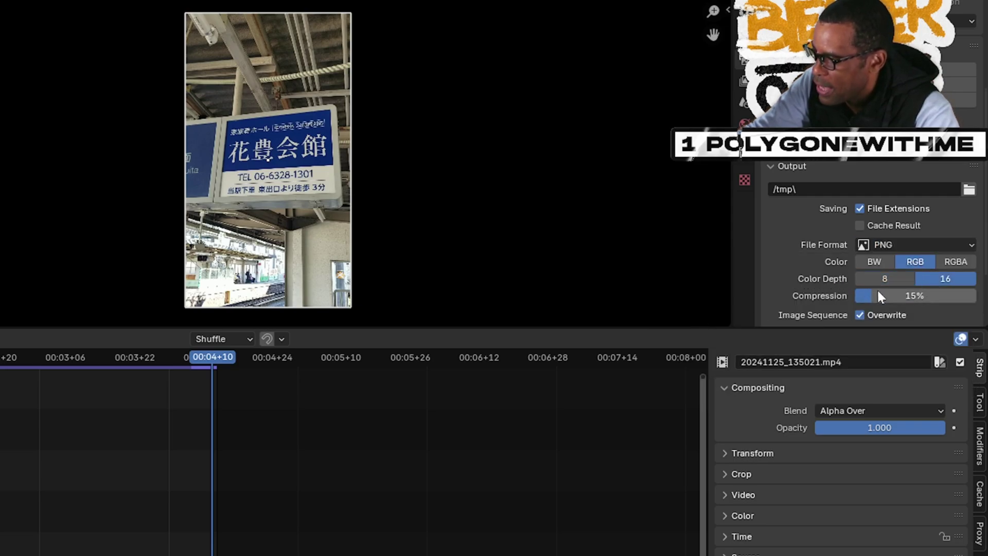
Step: Start a new file from the VFX template without saving the current one
{"action": "left_click", "coordinate": [23, 18]}
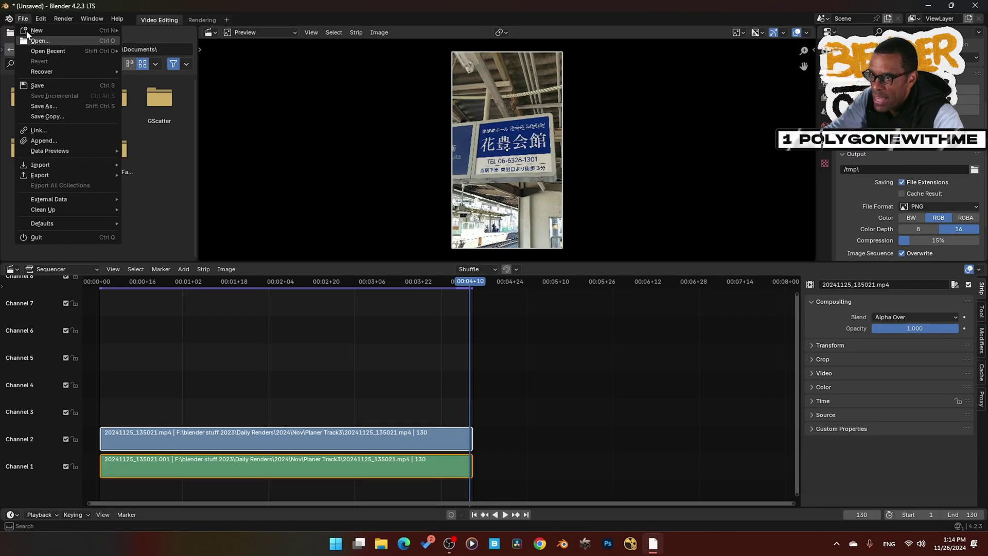
{"action": "mouse_move", "coordinate": [27, 29]}
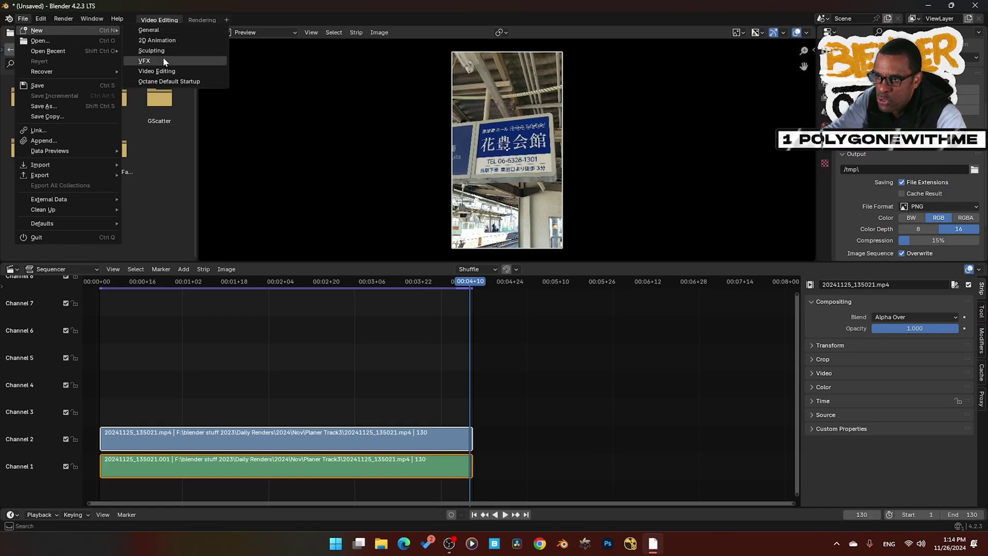
{"action": "left_click", "coordinate": [164, 60]}
{"action": "left_click", "coordinate": [513, 289]}
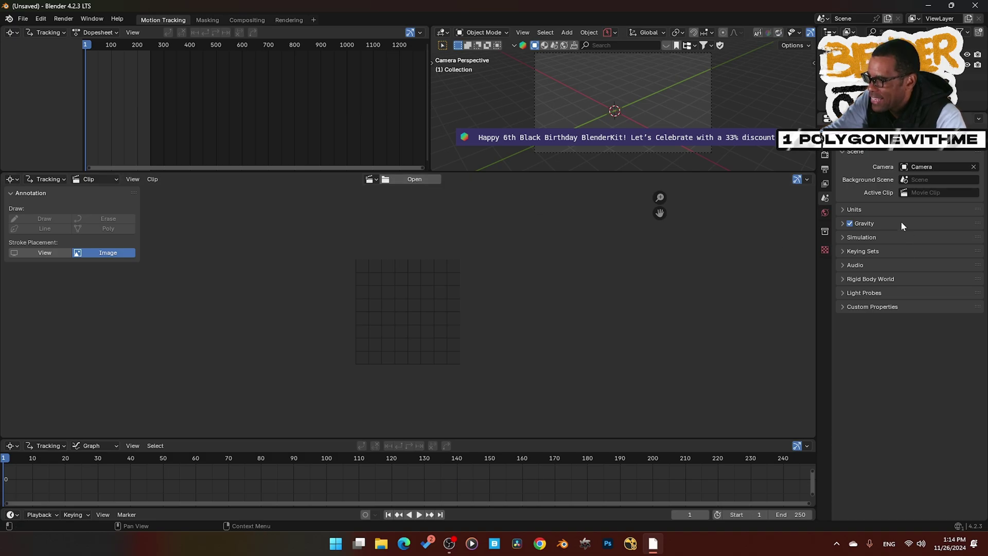
Step: Set the render resolution of the new scene to 1920 px in both X and Y
{"action": "left_click", "coordinate": [824, 169]}
{"action": "double_click", "coordinate": [921, 166]}
{"action": "type", "text": "180"}
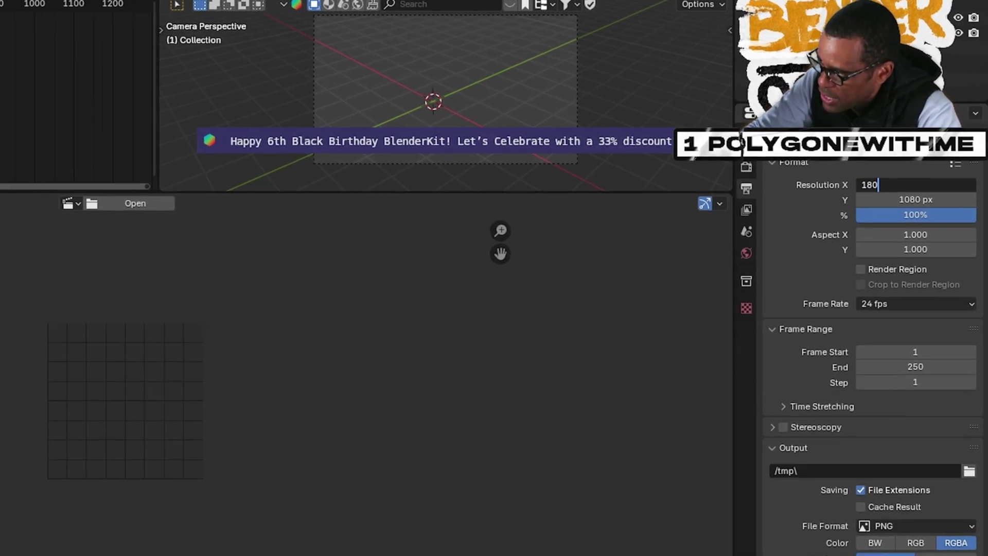
{"action": "key", "text": "BackSpace"}
{"action": "key", "text": "BackSpace"}
{"action": "type", "text": "080"}
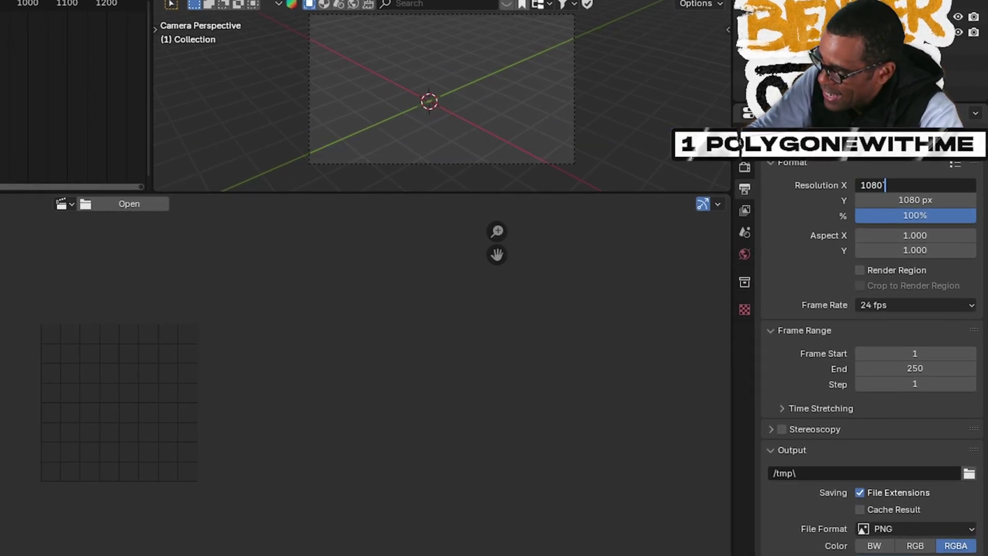
{"action": "key", "text": "Tab"}
{"action": "type", "text": "1920"}
{"action": "key", "text": "Tab"}
Step: Set the scene's frame rate to 30 fps
{"action": "left_click", "coordinate": [903, 304]}
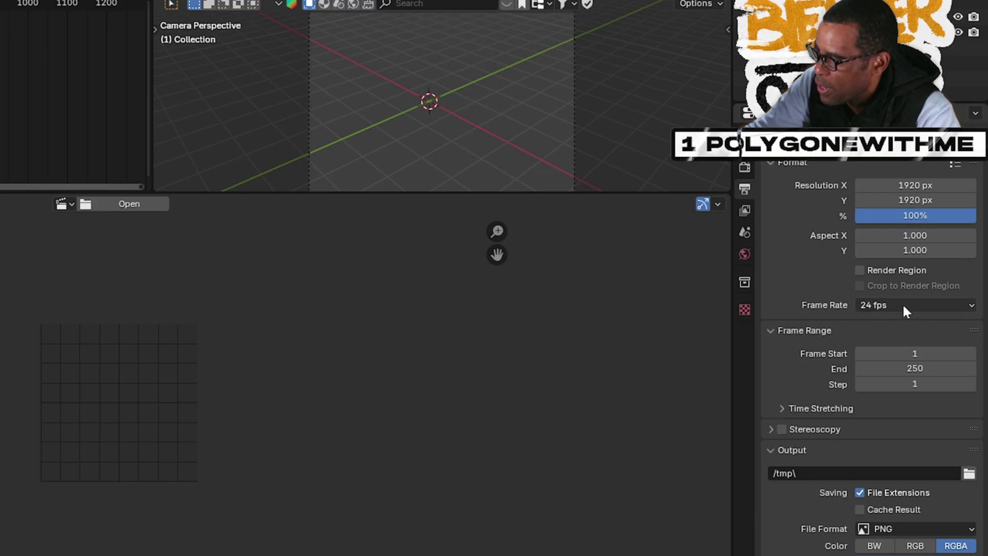
{"action": "left_click", "coordinate": [903, 304]}
{"action": "left_click", "coordinate": [885, 383]}
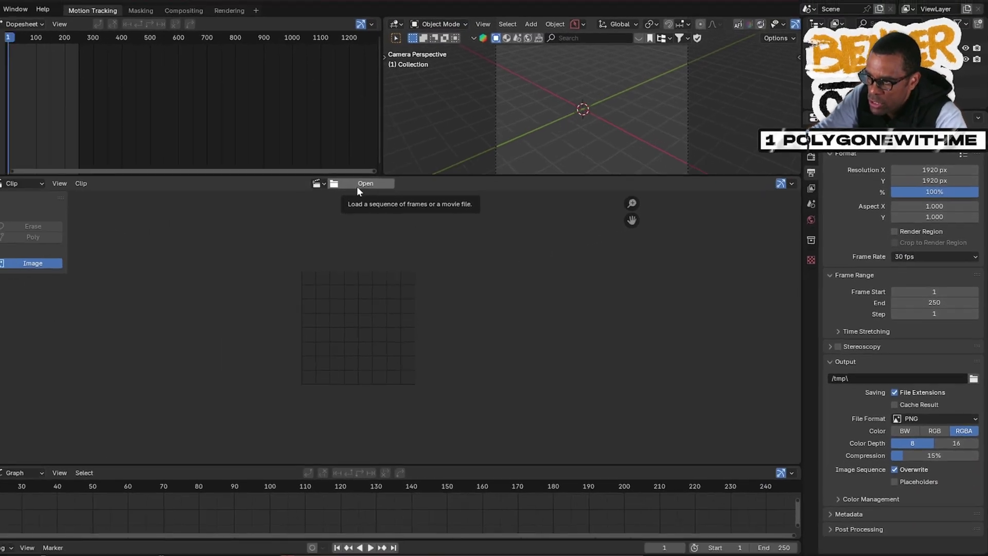
Step: Open the complete Plate_v3 PNG sequence from the plate3 folder as the tracking clip
{"action": "left_click", "coordinate": [123, 205]}
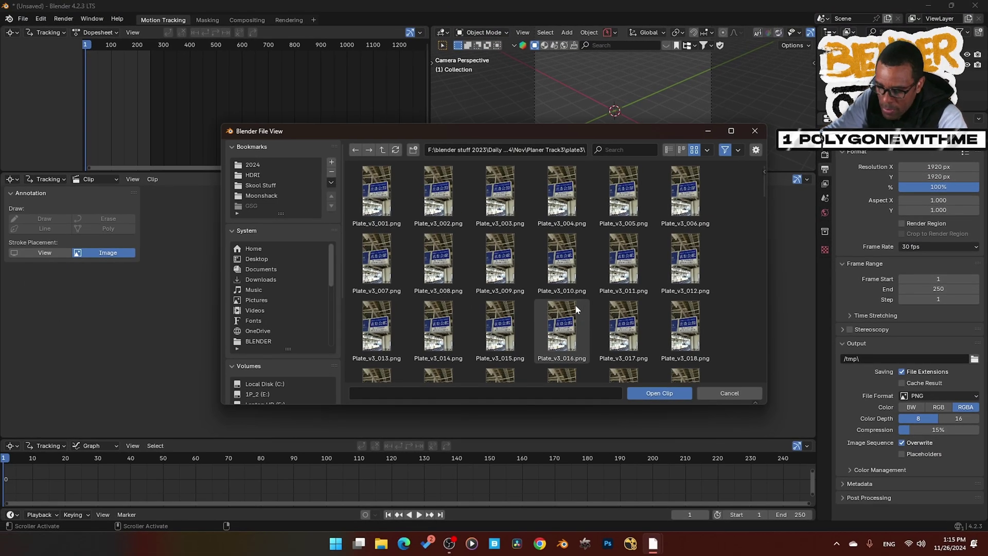
{"action": "key", "text": "a"}
{"action": "left_click", "coordinate": [658, 393]}
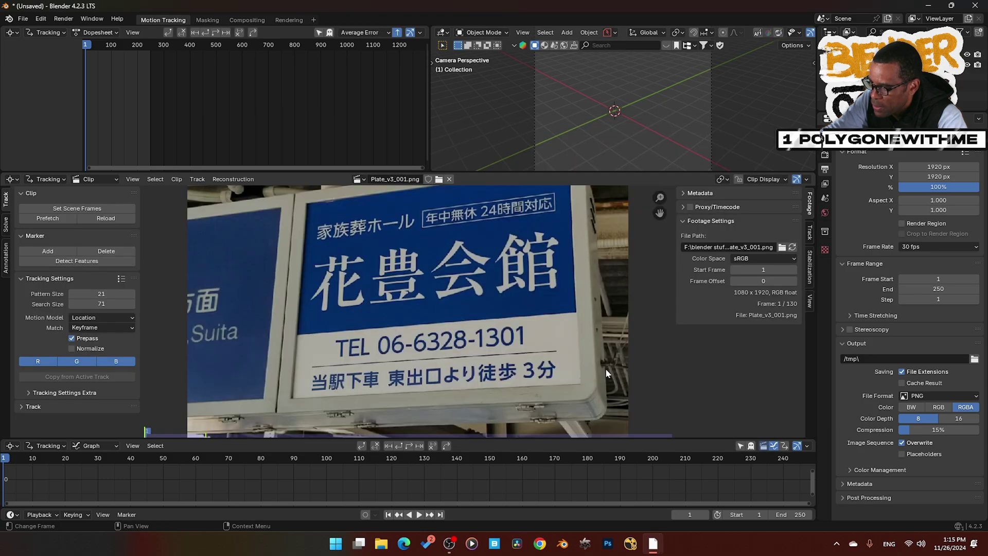
Step: Match the scene's frame range to the clip and prefetch its frames
{"action": "scroll", "coordinate": [532, 334], "scroll_direction": "down", "scroll_amount": 5}
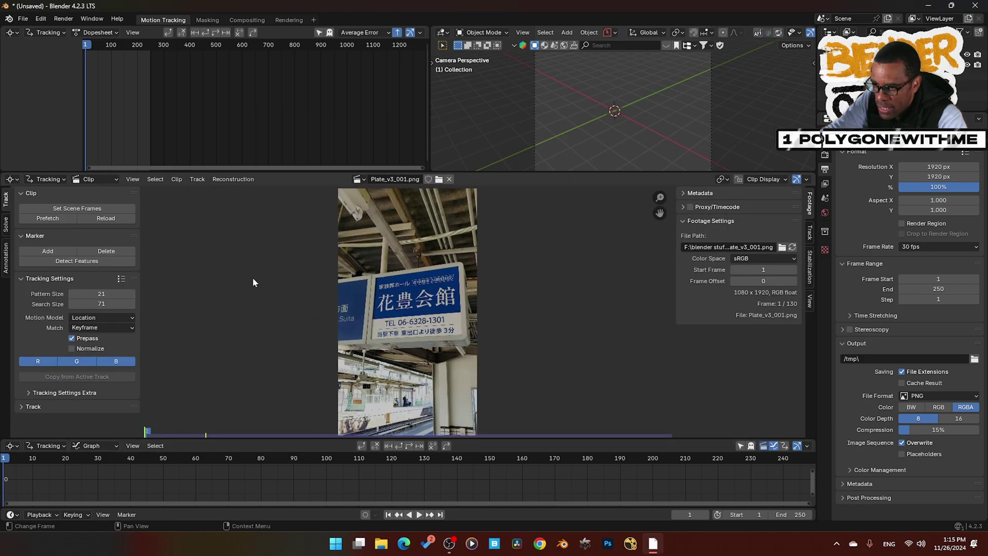
{"action": "left_click", "coordinate": [52, 219]}
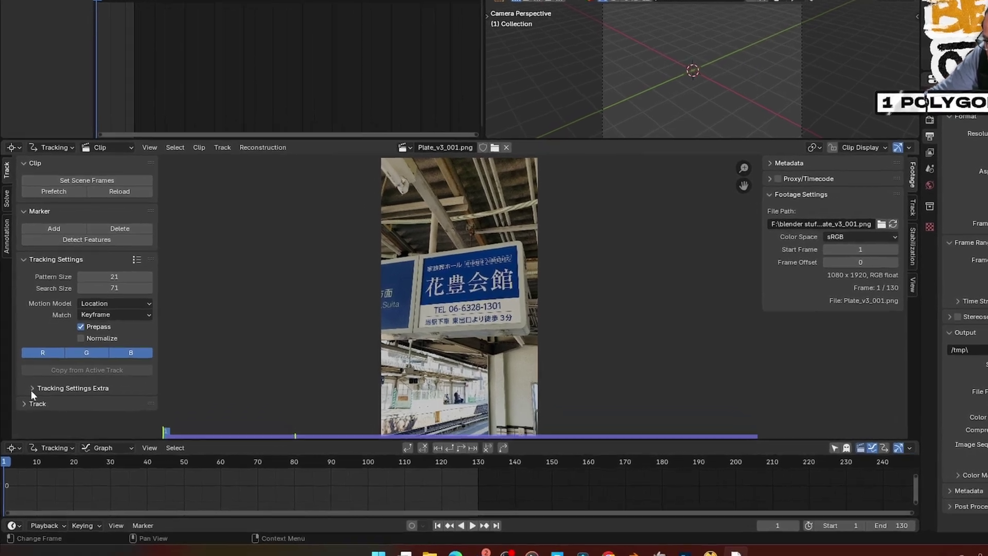
Step: Set the tracking correlation to 0.9 in the extra tracking settings
{"action": "left_click", "coordinate": [28, 392]}
{"action": "scroll", "coordinate": [31, 392], "scroll_direction": "down", "scroll_amount": 2}
{"action": "left_click", "coordinate": [169, 376]}
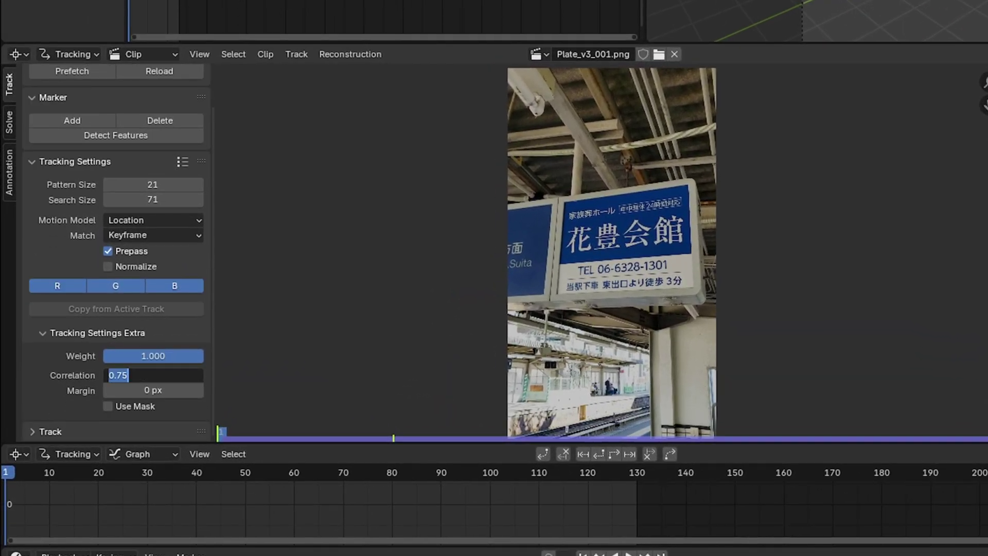
{"action": "type", "text": ".9"}
{"action": "key", "text": "Return"}
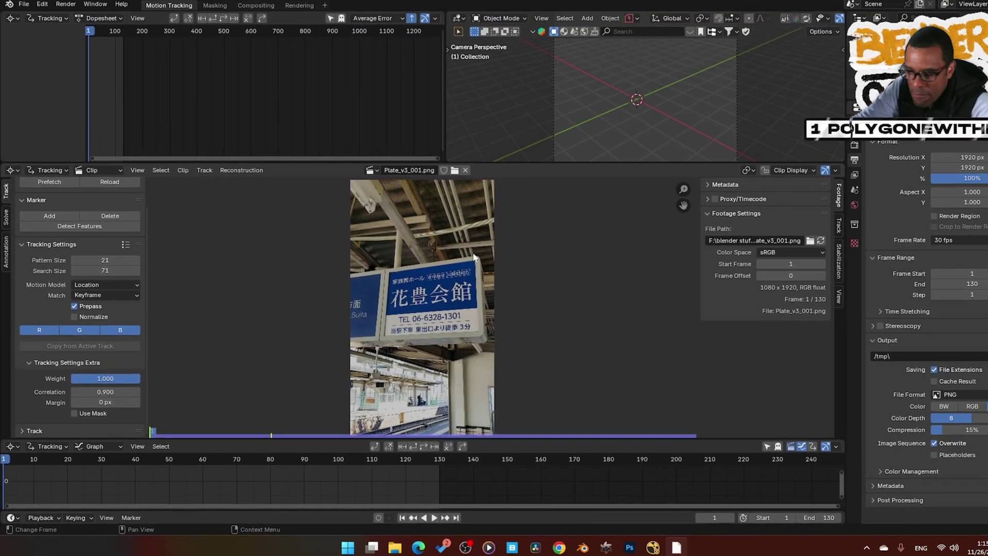
Step: Add a tracking marker at the upper-left corner of the right-hand sign panel on frame 1 and show its track preview
{"action": "scroll", "coordinate": [408, 312], "scroll_direction": "up", "scroll_amount": 7}
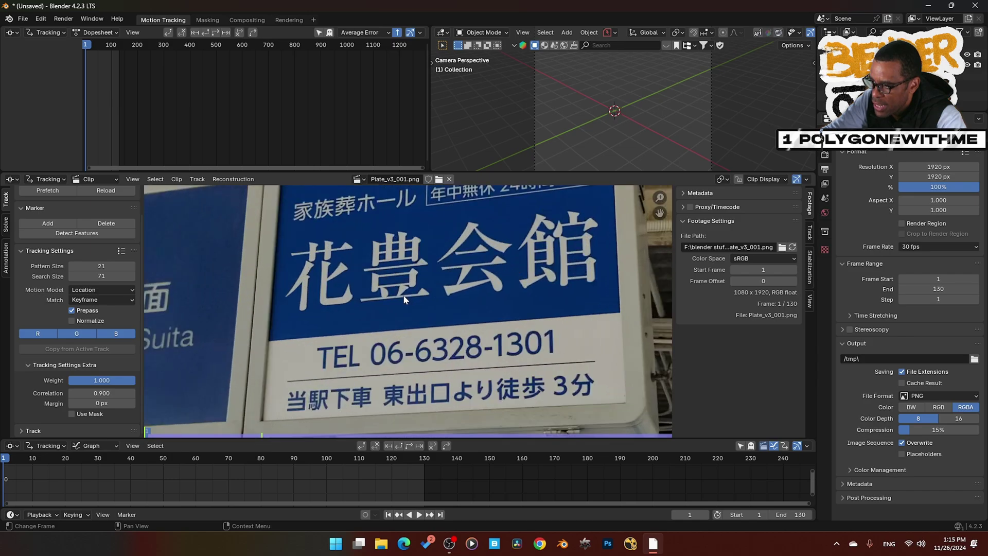
{"action": "middle_click_drag", "start_coordinate": [376, 260], "coordinate": [400, 302]}
{"action": "scroll", "coordinate": [403, 328], "scroll_direction": "down", "scroll_amount": 2}
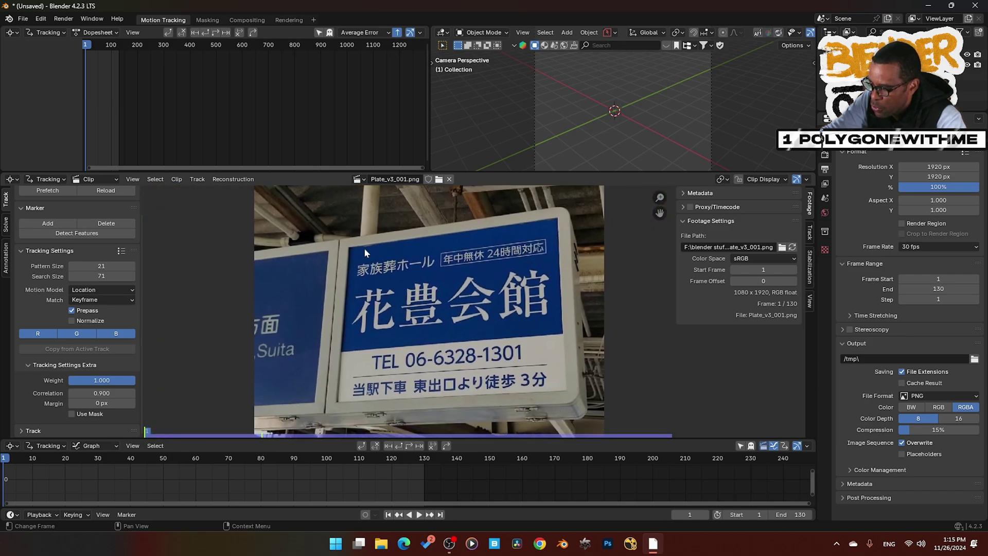
{"action": "scroll", "coordinate": [336, 280], "scroll_direction": "up", "scroll_amount": 2}
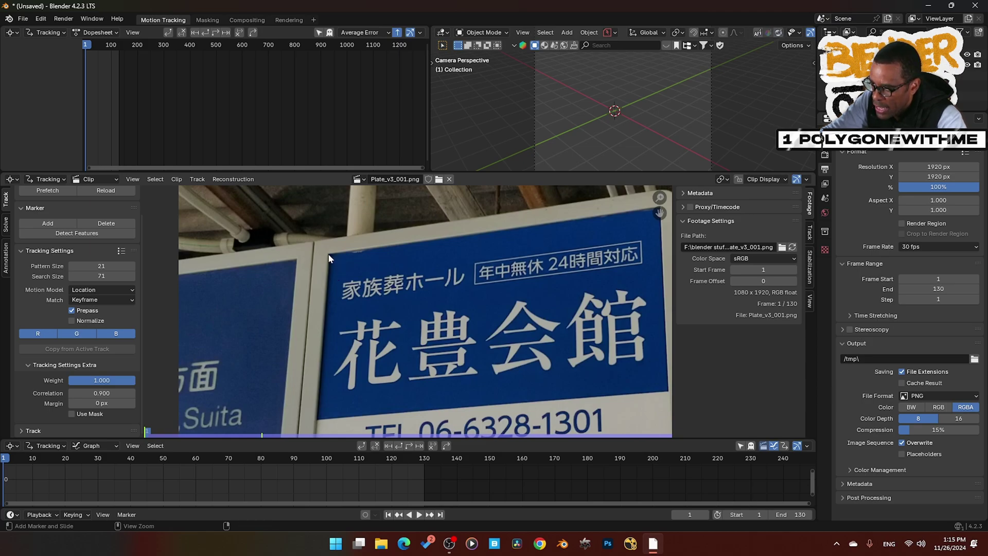
{"action": "left_click", "coordinate": [330, 257], "text": "ctrl"}
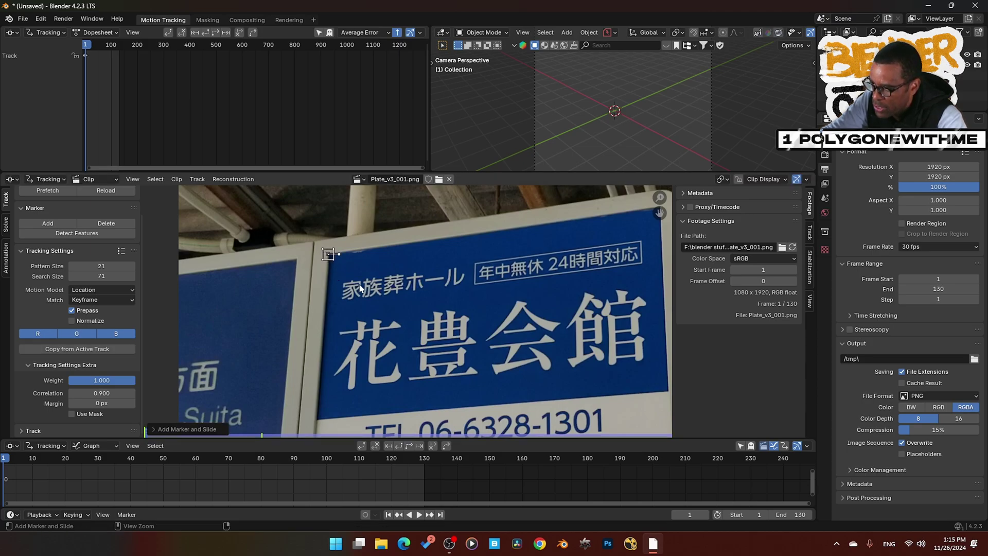
{"action": "left_click", "coordinate": [809, 239]}
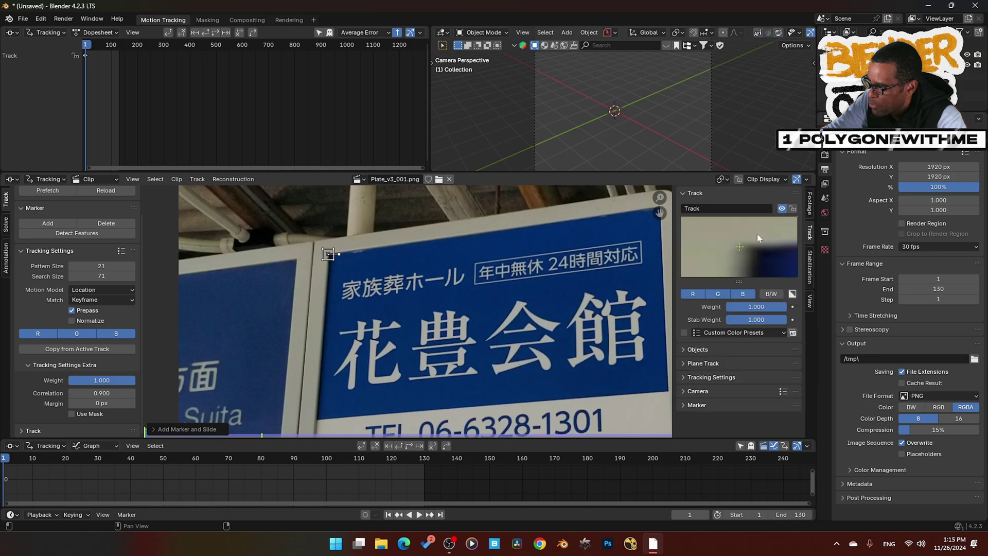
Step: Align the upper-left marker and track it forward, and track a new upper-right sign corner marker backward from frame 130
{"action": "mouse_move", "coordinate": [752, 256]}
{"action": "left_mouse_down"}
{"action": "mouse_move", "coordinate": [727, 252]}
{"action": "mouse_move", "coordinate": [735, 249]}
{"action": "left_mouse_up"}
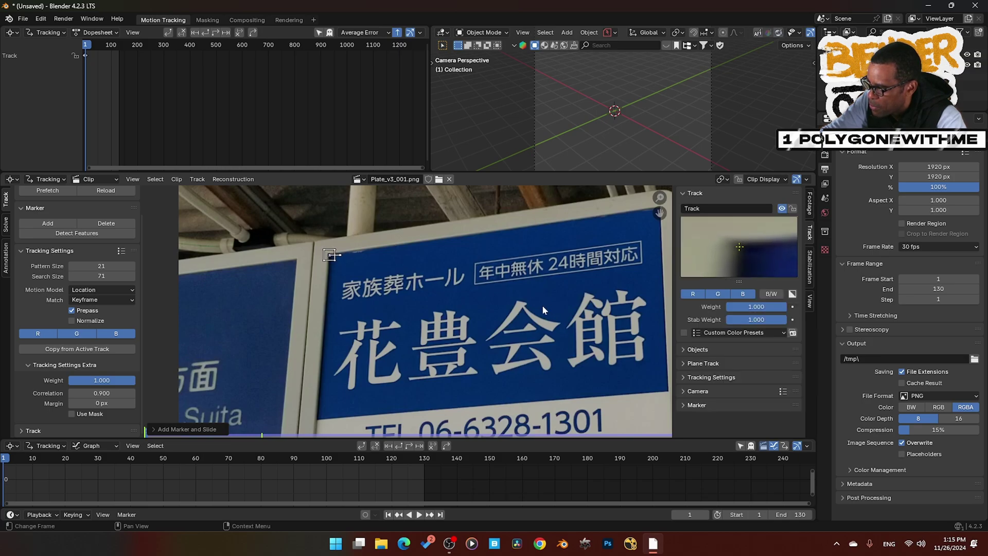
{"action": "key", "text": "ctrl+t"}
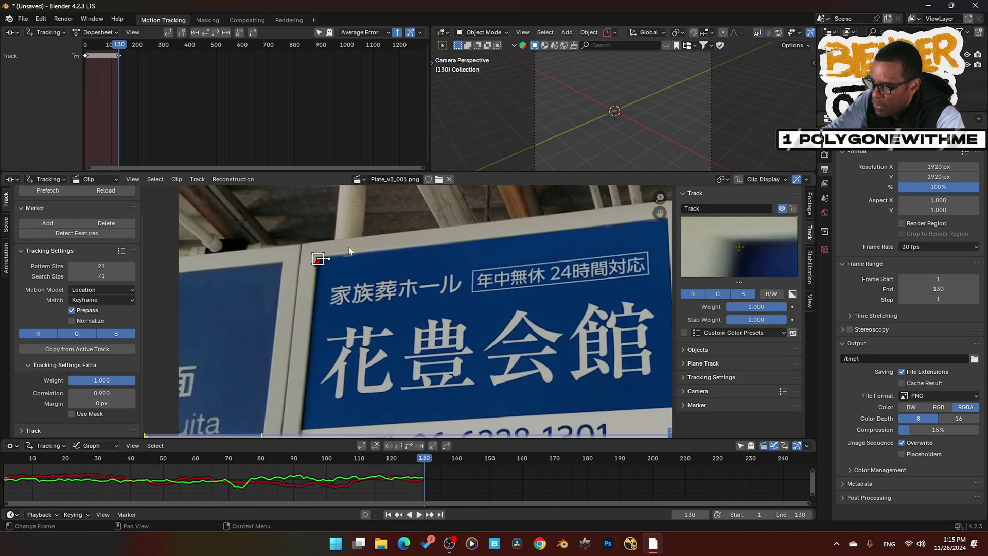
{"action": "middle_click_drag", "start_coordinate": [556, 282], "coordinate": [468, 294]}
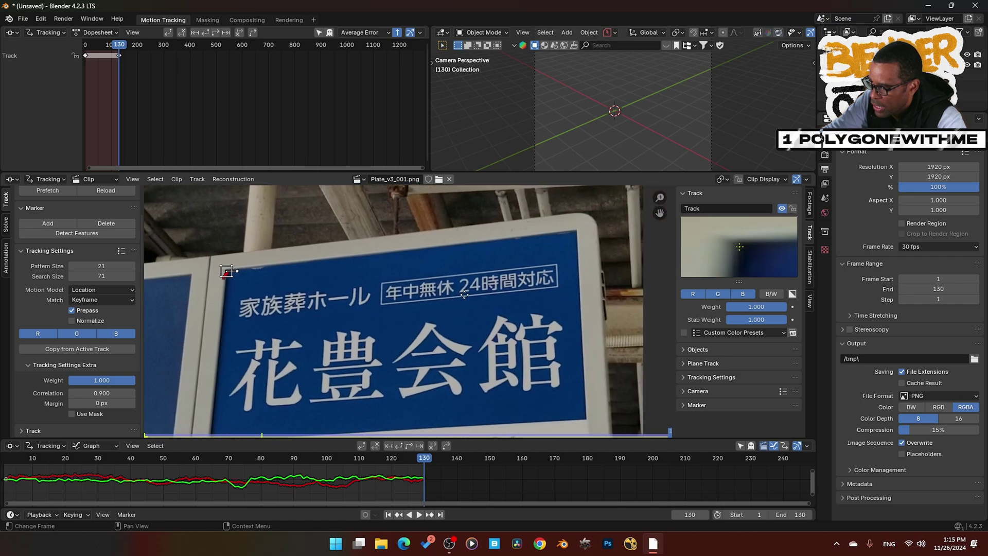
{"action": "left_click", "coordinate": [578, 231], "text": "ctrl"}
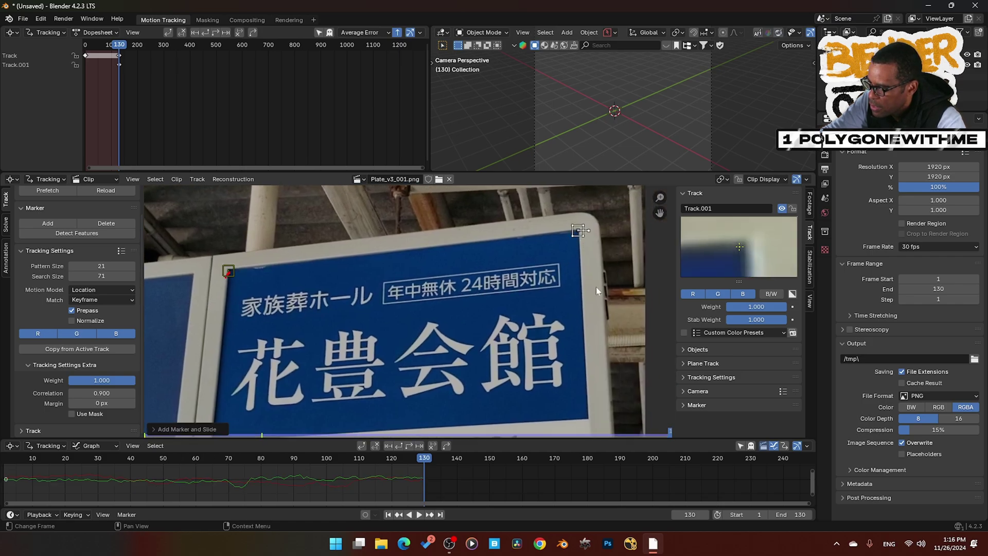
{"action": "key", "text": "shift+Left"}
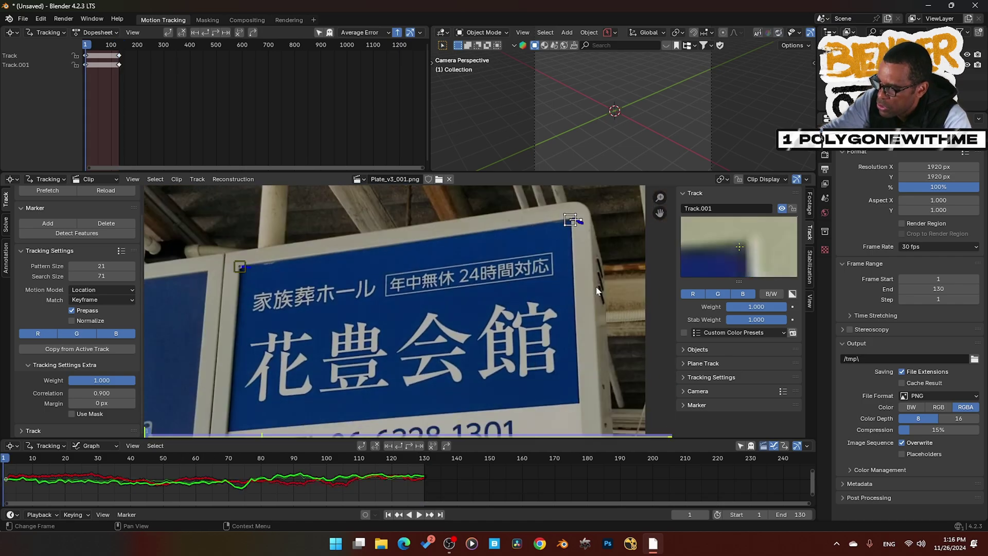
Step: Track a new marker at the sign panel's lower-right corner forward from frame 1 and one at its lower-left corner backward from frame 130
{"action": "middle_click_drag", "start_coordinate": [516, 424], "coordinate": [557, 347]}
{"action": "middle_click_drag", "start_coordinate": [622, 412], "coordinate": [619, 372]}
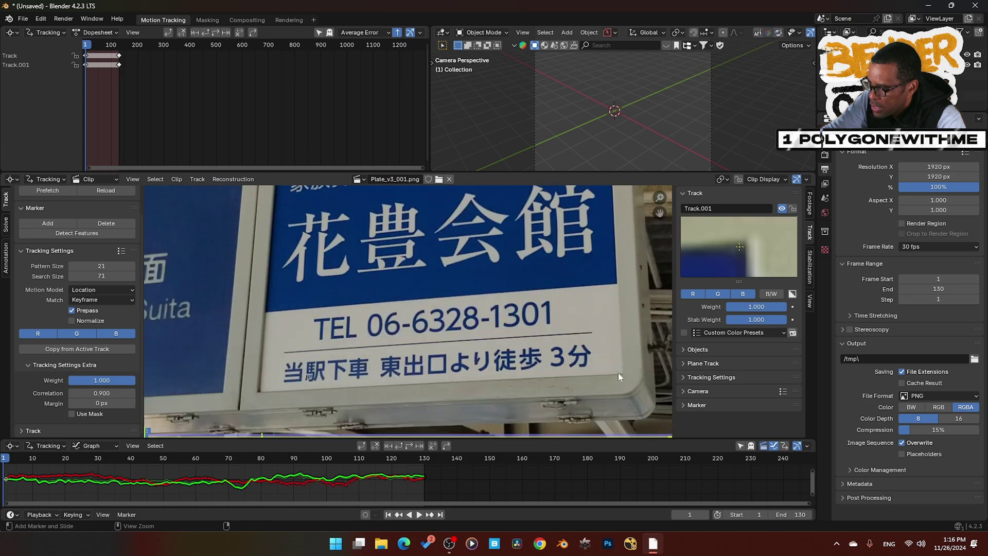
{"action": "left_click", "coordinate": [622, 375], "text": "ctrl"}
{"action": "key", "text": "ctrl+t"}
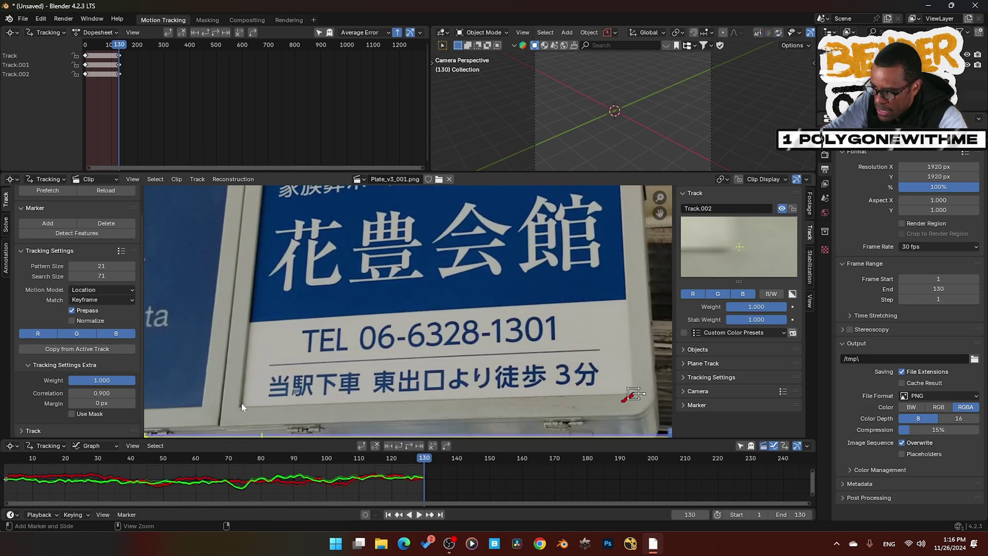
{"action": "left_click", "coordinate": [240, 404], "text": "ctrl"}
{"action": "key", "text": "ctrl+shift+t"}
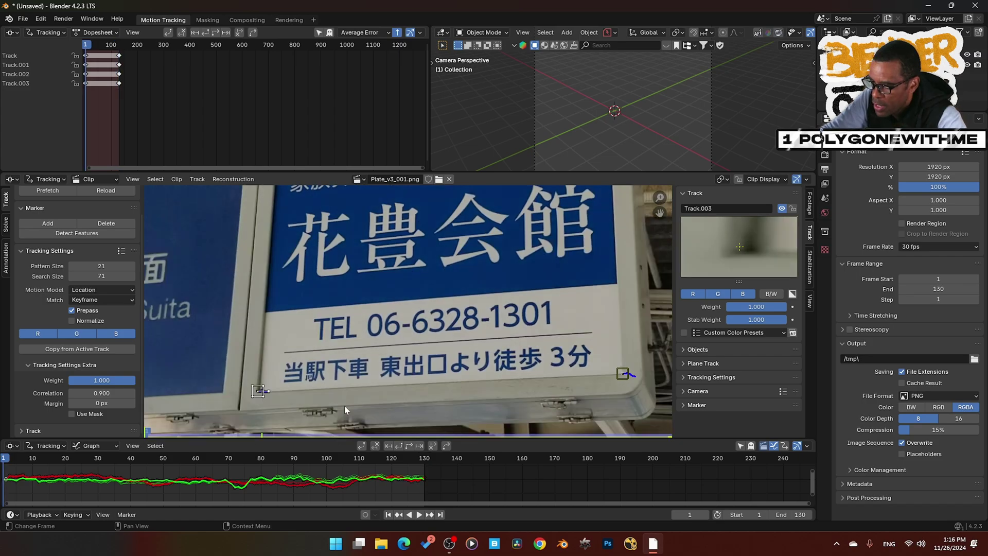
Step: Play back the clip to check how the four corner tracks follow the sign
{"action": "scroll", "coordinate": [367, 381], "scroll_direction": "down", "scroll_amount": 5}
{"action": "scroll", "coordinate": [385, 363], "scroll_direction": "up", "scroll_amount": 2}
{"action": "key", "text": "space"}
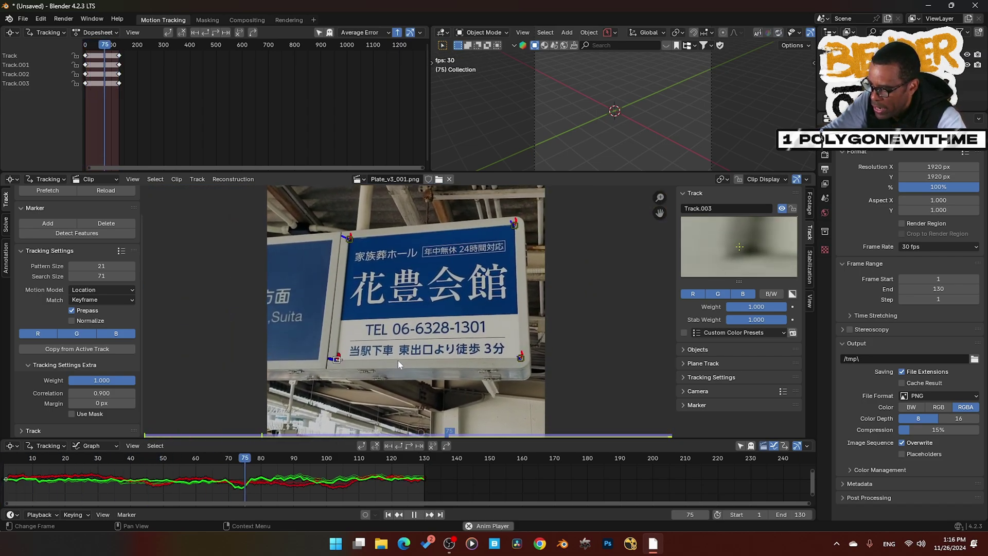
{"action": "key", "text": "Escape"}
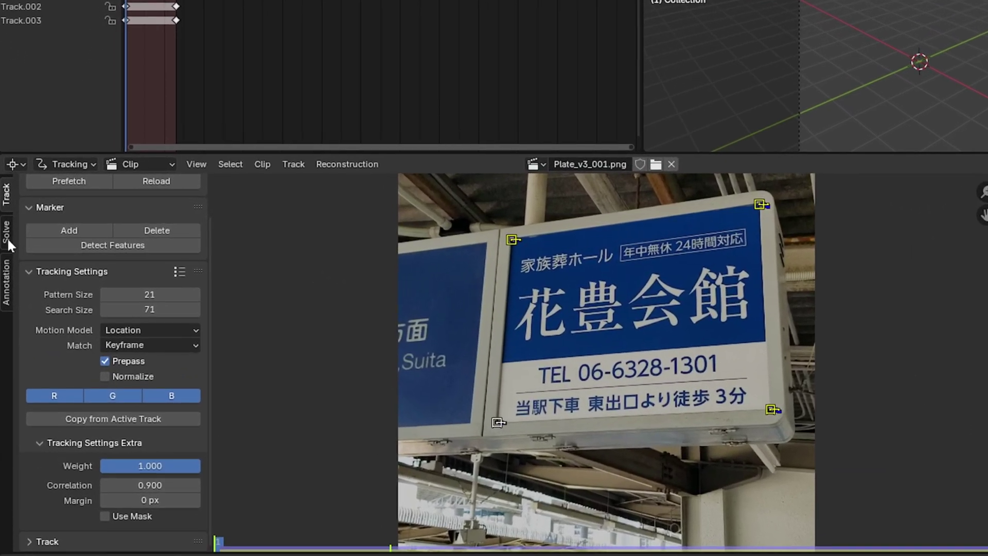
Step: Create a plane track from the four selected corner tracks
{"action": "left_click", "coordinate": [6, 228]}
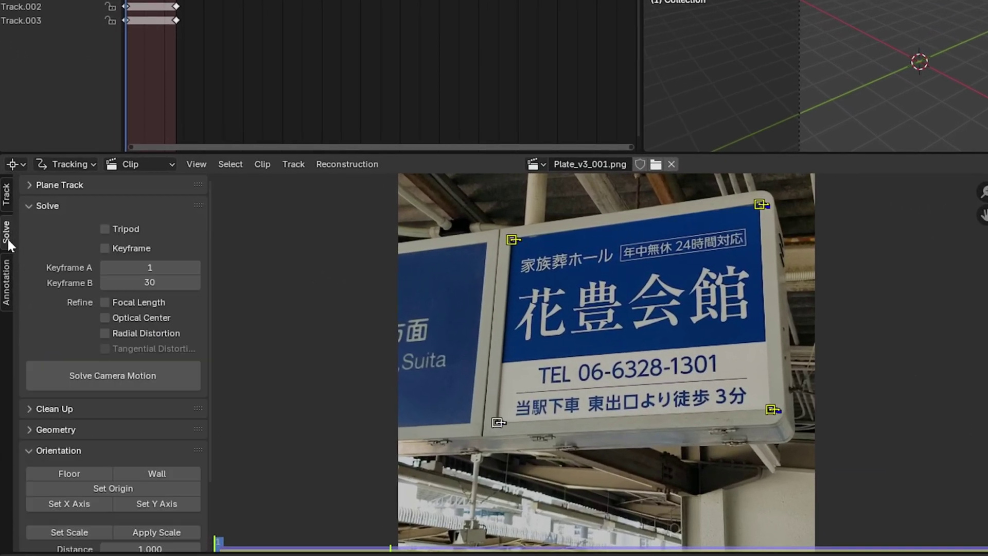
{"action": "left_click", "coordinate": [29, 185]}
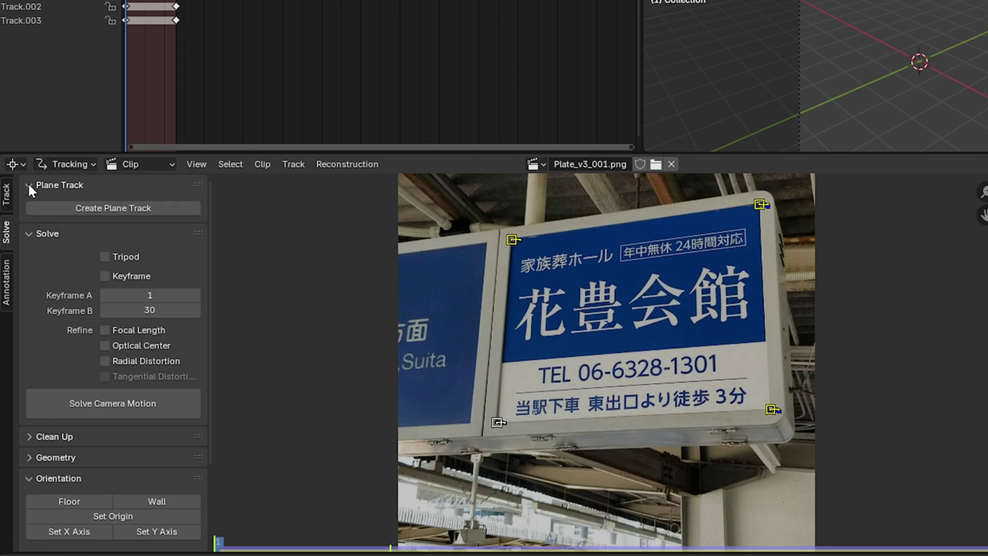
{"action": "left_click", "coordinate": [111, 207]}
Step: Align the plane track's upper-left and upper-right corners with the matching corners of the blue sign panel on frame 1
{"action": "scroll", "coordinate": [451, 323], "scroll_direction": "up", "scroll_amount": 3}
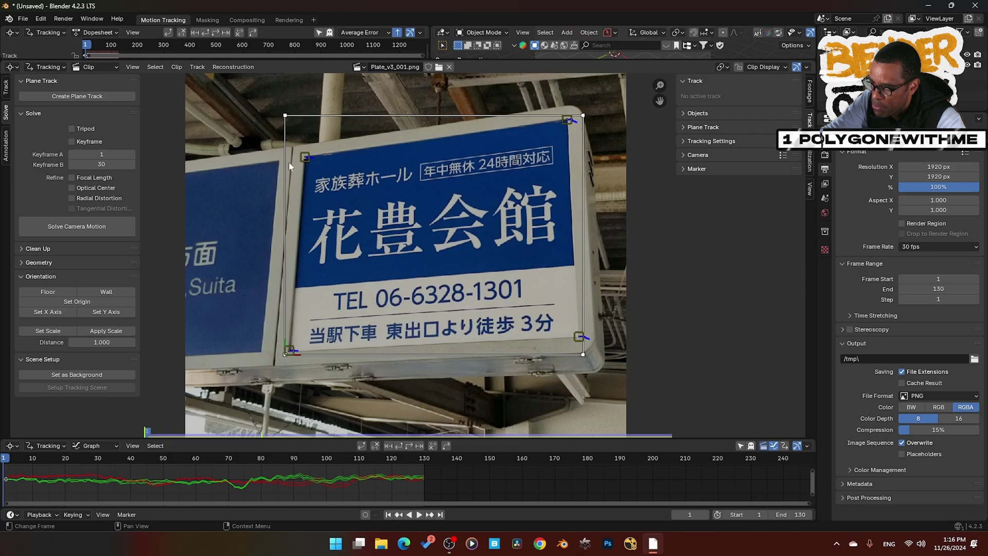
{"action": "scroll", "coordinate": [289, 162], "scroll_direction": "up", "scroll_amount": 2}
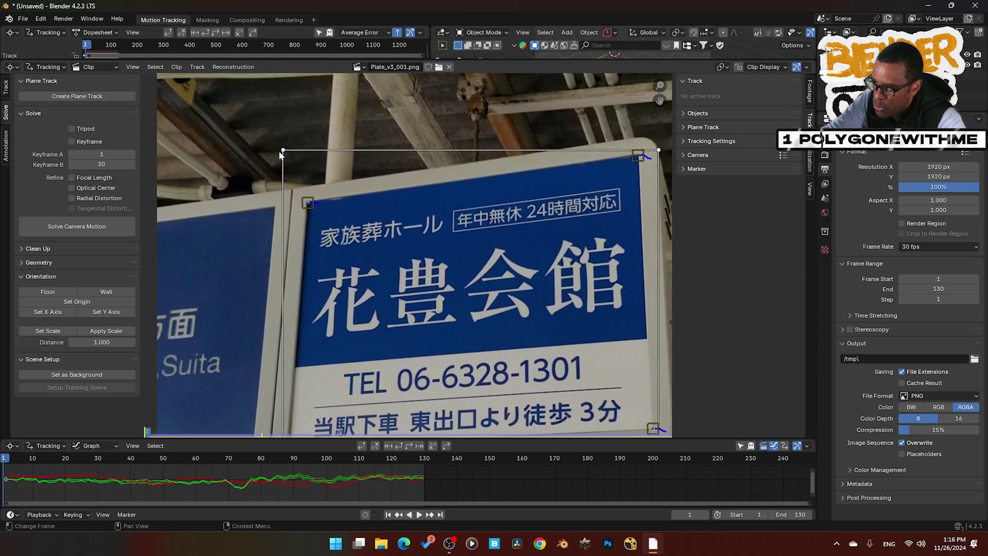
{"action": "left_click_drag", "start_coordinate": [284, 150], "coordinate": [308, 203]}
{"action": "scroll", "coordinate": [312, 205], "scroll_direction": "up", "scroll_amount": 5}
{"action": "middle_click_drag", "start_coordinate": [154, 133], "coordinate": [359, 273]}
{"action": "left_click_drag", "start_coordinate": [297, 228], "coordinate": [298, 229]}
{"action": "middle_click_drag", "start_coordinate": [568, 269], "coordinate": [610, 385]}
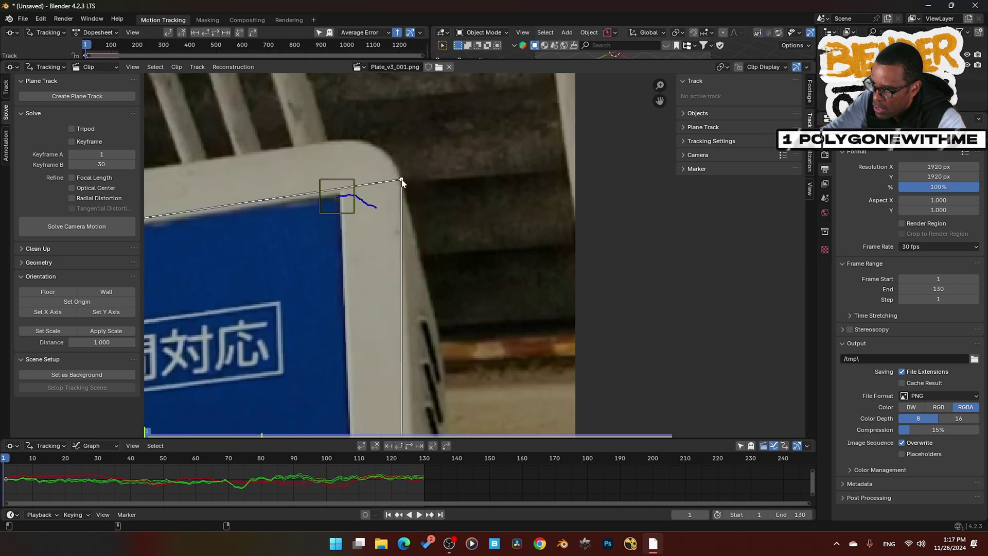
{"action": "left_click_drag", "start_coordinate": [403, 182], "coordinate": [339, 196]}
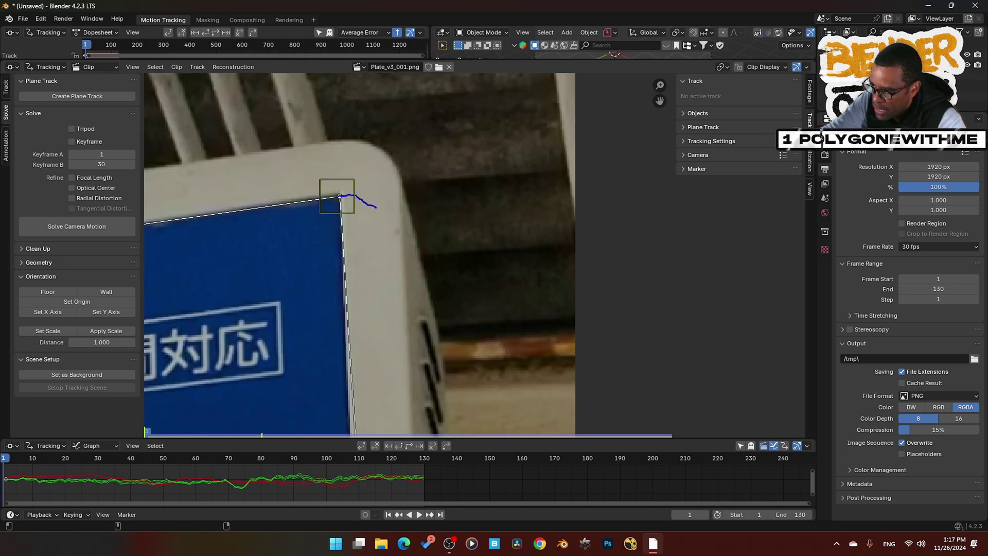
Step: Align the plane track's lower-right and lower-left corners with the matching corners of the sign panel on frame 1
{"action": "middle_click_drag", "start_coordinate": [340, 206], "coordinate": [380, 80]}
{"action": "middle_click_drag", "start_coordinate": [379, 402], "coordinate": [399, 121]}
{"action": "middle_click_drag", "start_coordinate": [427, 396], "coordinate": [407, 283]}
{"action": "scroll", "coordinate": [406, 284], "scroll_direction": "up", "scroll_amount": 1}
{"action": "left_click_drag", "start_coordinate": [405, 286], "coordinate": [393, 196]}
{"action": "mouse_move", "coordinate": [388, 256]}
{"action": "middle_mouse_down"}
{"action": "mouse_move", "coordinate": [647, 285]}
{"action": "mouse_move", "coordinate": [236, 280]}
{"action": "mouse_move", "coordinate": [668, 271]}
{"action": "middle_mouse_up"}
{"action": "left_click_drag", "start_coordinate": [433, 275], "coordinate": [357, 300]}
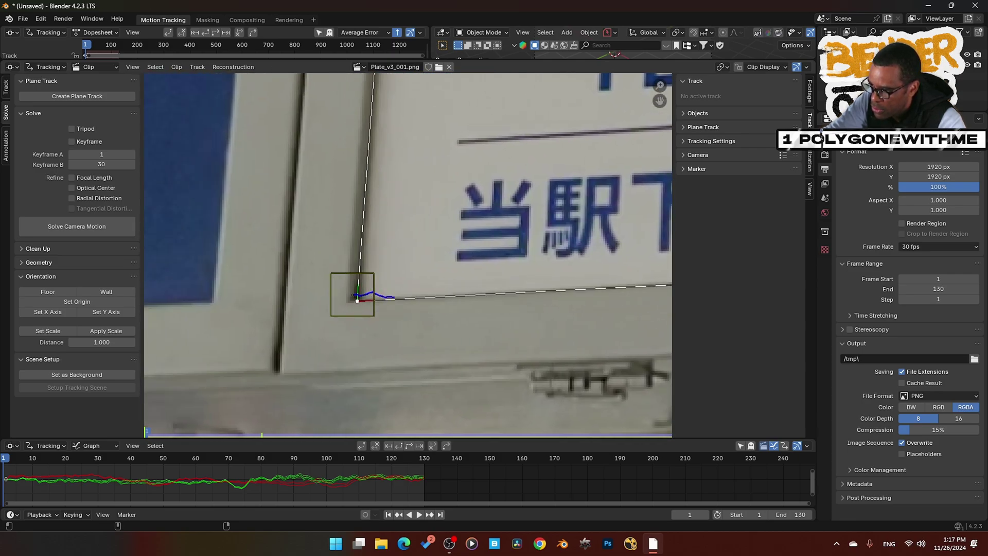
Step: Play back the clip to check the plane track against the sign and return to frame 1
{"action": "key", "text": "f"}
{"action": "key", "text": "space"}
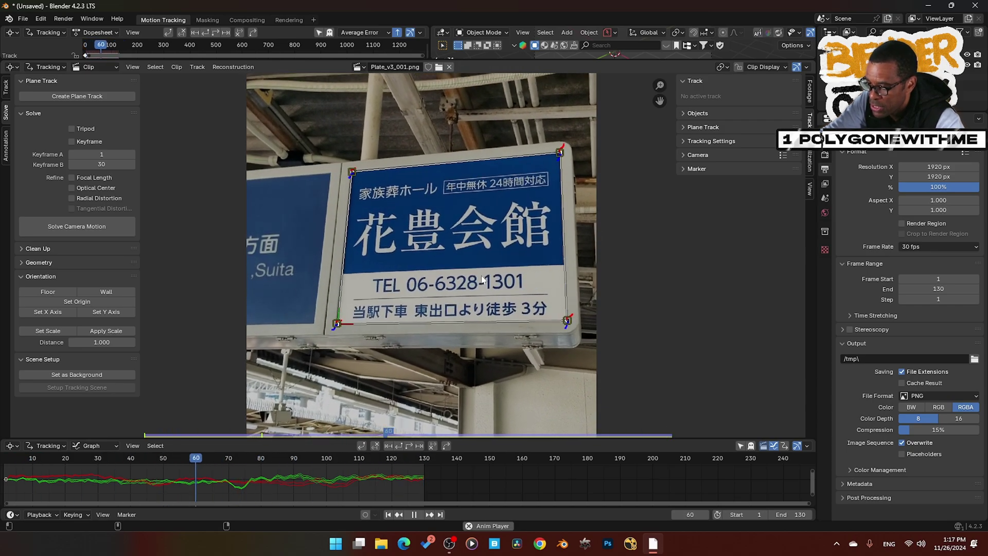
{"action": "key", "text": "space"}
{"action": "key", "text": "shift+Left"}
Step: Enable compositing nodes in the Compositing workspace, enlarge the node area and delete the Render Layers node
{"action": "left_click", "coordinate": [247, 20]}
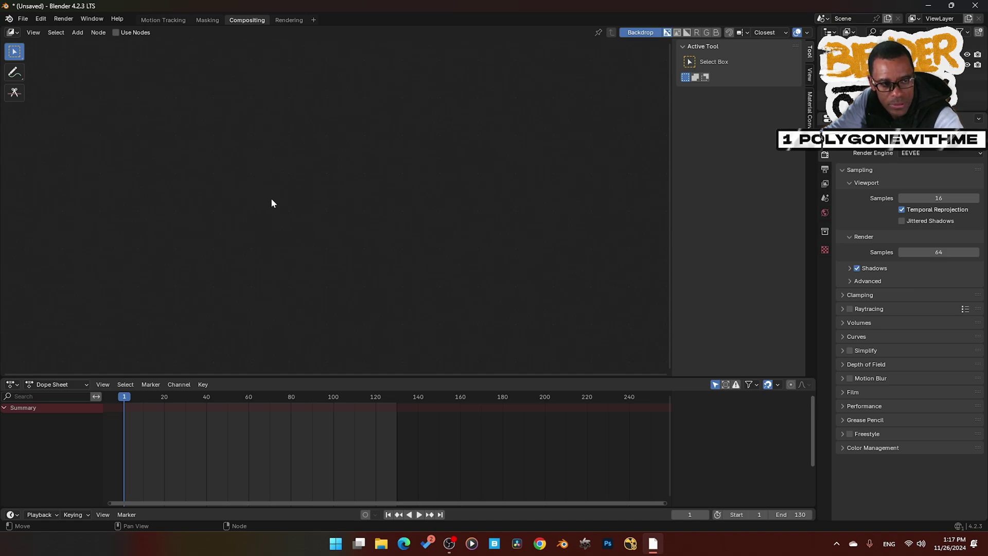
{"action": "left_click_drag", "start_coordinate": [412, 376], "coordinate": [459, 466]}
{"action": "left_click", "coordinate": [115, 32]}
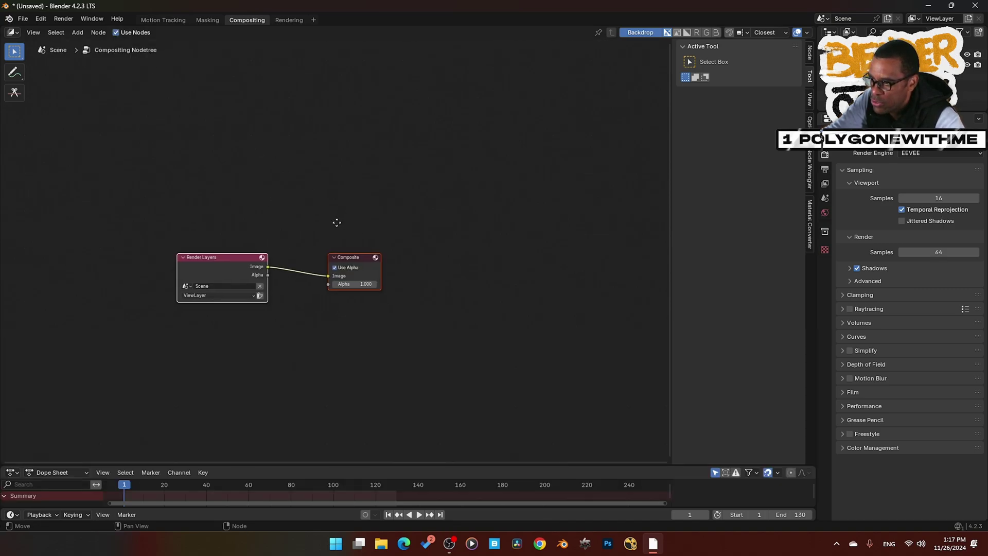
{"action": "key", "text": "Home"}
{"action": "left_click", "coordinate": [299, 201]}
{"action": "key", "text": "x"}
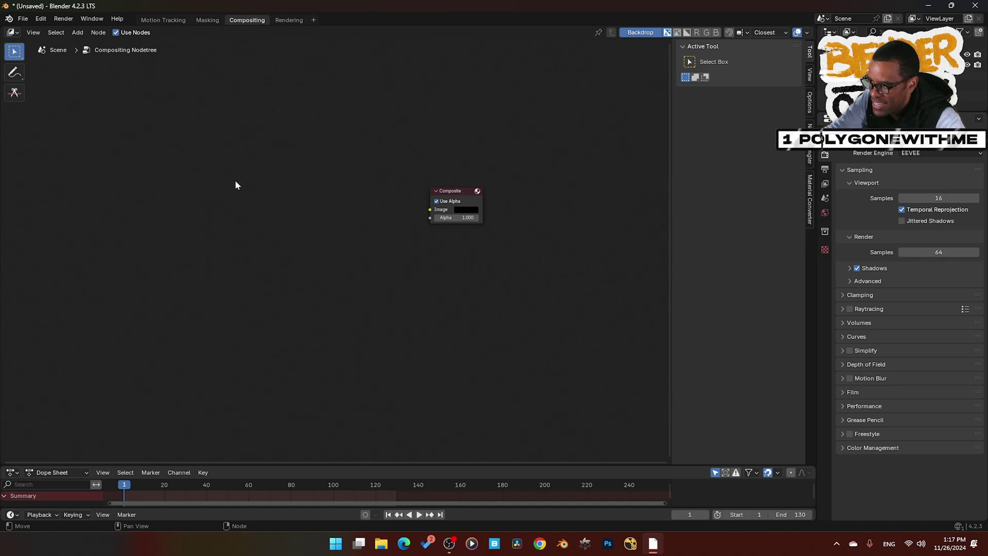
Step: Add the 130-frame Plate_v3 image sequence as an input node and preview it through a Viewer node
{"action": "key", "text": "shift+a"}
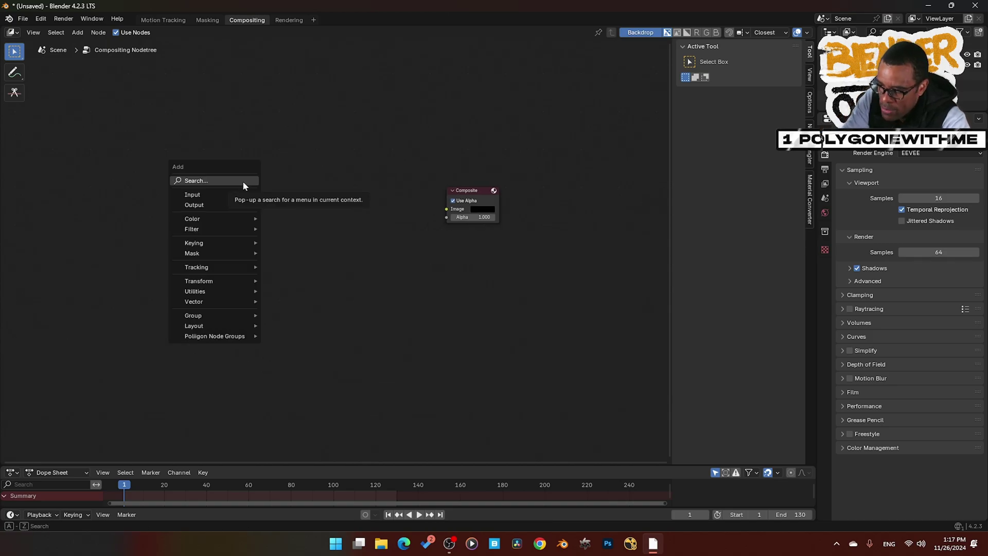
{"action": "type", "text": "im"}
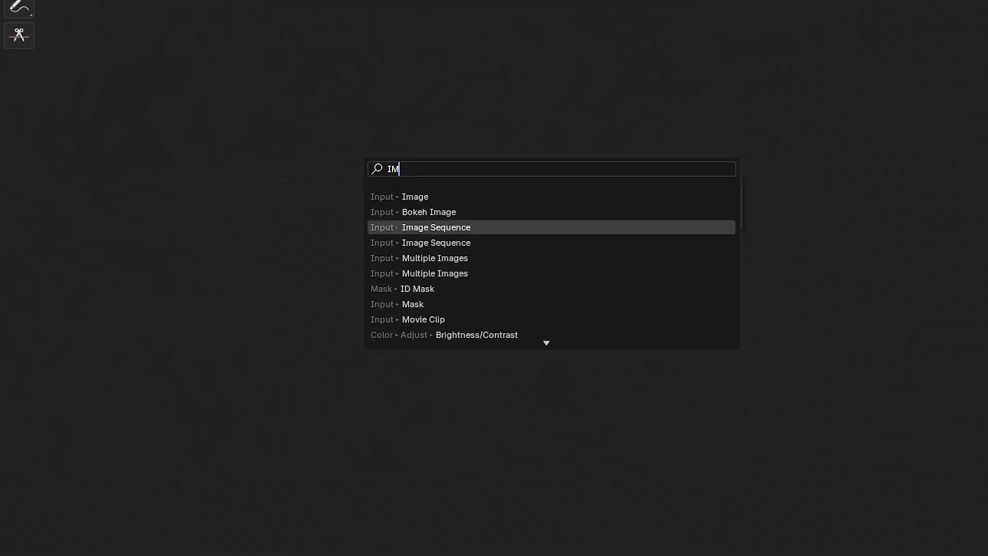
{"action": "left_click", "coordinate": [253, 221]}
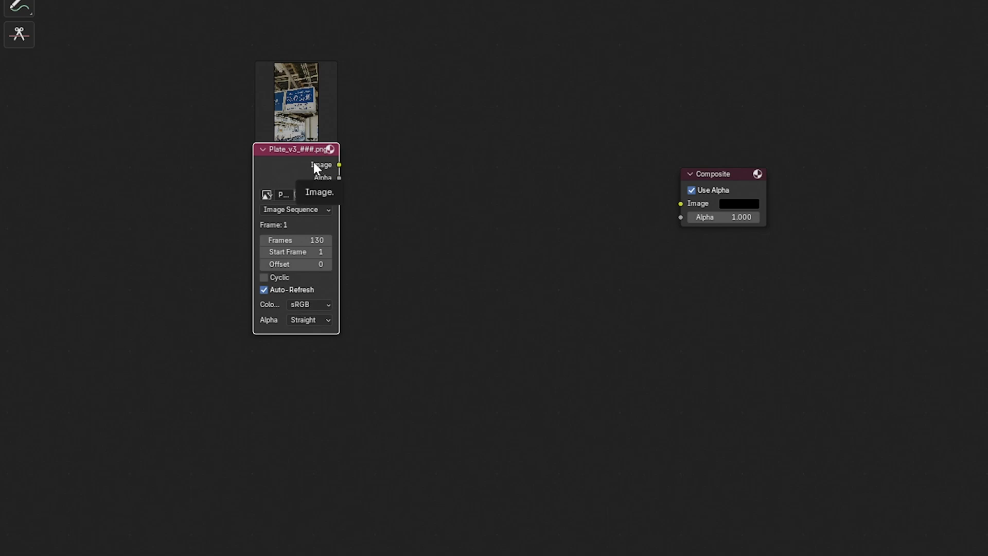
{"action": "left_click", "coordinate": [314, 162], "text": "ctrl+shift"}
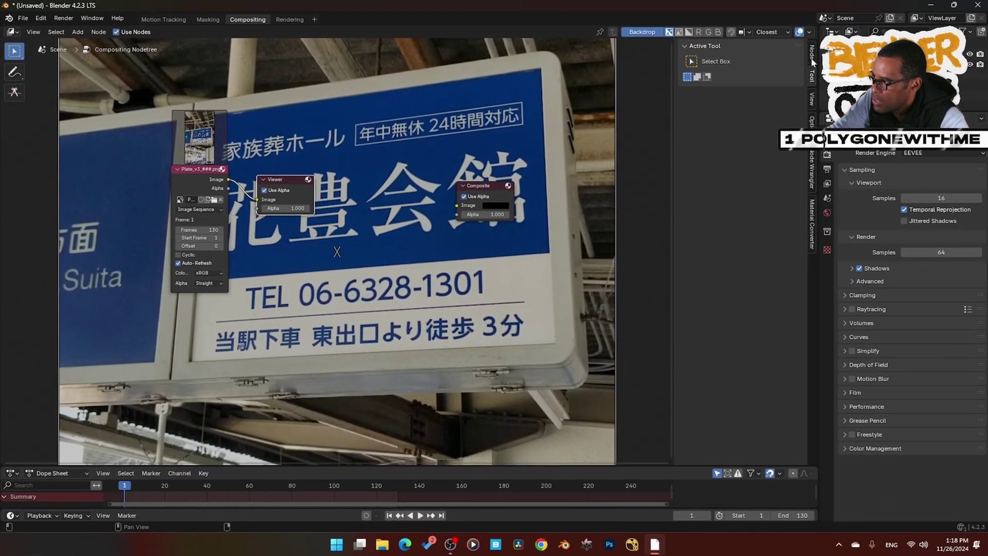
Step: Fit the backdrop preview to the node area and move it aside, clear of the nodes
{"action": "left_click", "coordinate": [810, 104]}
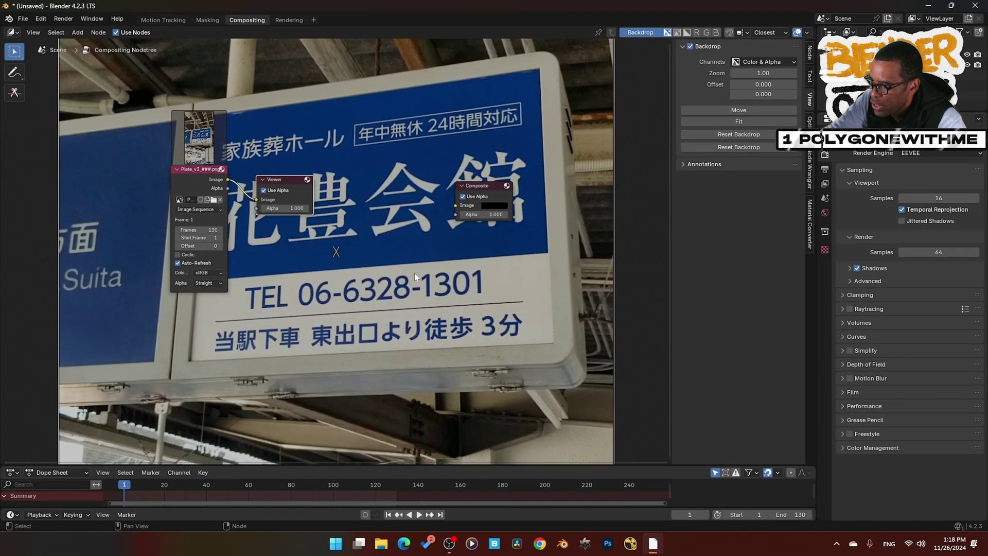
{"action": "left_click", "coordinate": [741, 121]}
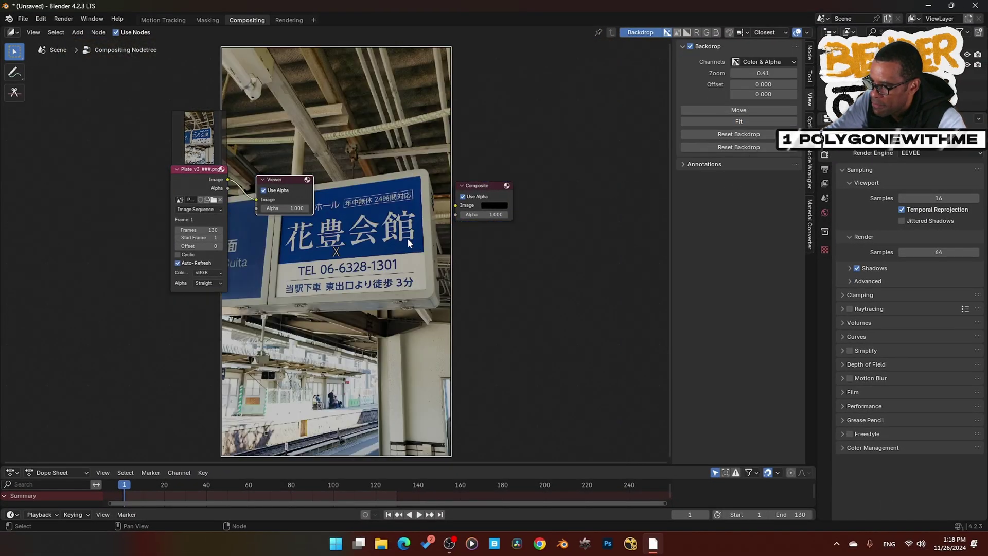
{"action": "middle_click_drag", "start_coordinate": [336, 251], "coordinate": [538, 260], "text": "alt"}
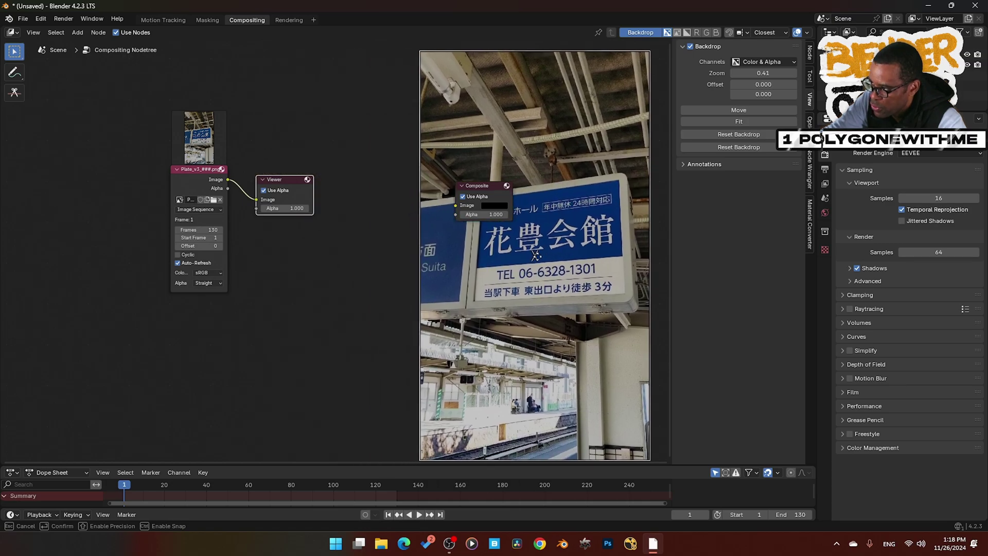
{"action": "key", "text": "n"}
{"action": "left_click_drag", "start_coordinate": [606, 255], "coordinate": [641, 254]}
Step: Place the Viewer below the Composite node and feed both from the image sequence through a shared reroute
{"action": "middle_click_drag", "start_coordinate": [429, 256], "coordinate": [310, 256]}
{"action": "left_click_drag", "start_coordinate": [240, 178], "coordinate": [441, 229]}
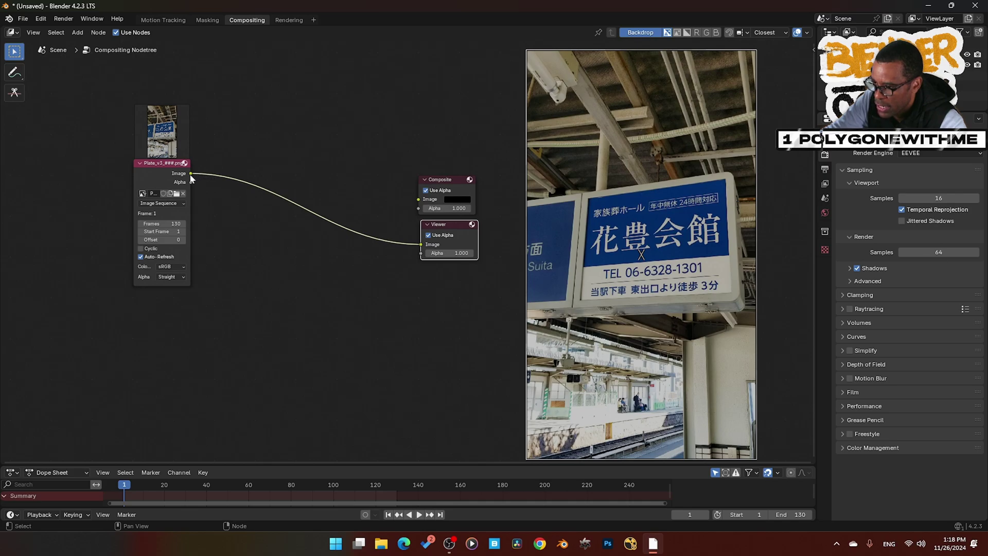
{"action": "left_click_drag", "start_coordinate": [190, 173], "coordinate": [419, 199]}
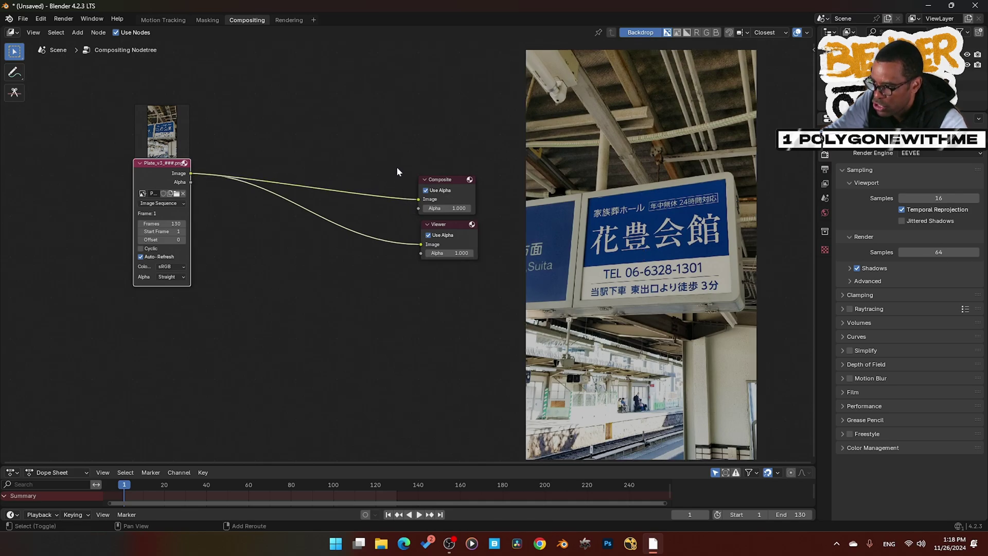
{"action": "right_click_drag", "start_coordinate": [399, 201], "coordinate": [403, 362], "text": "shift"}
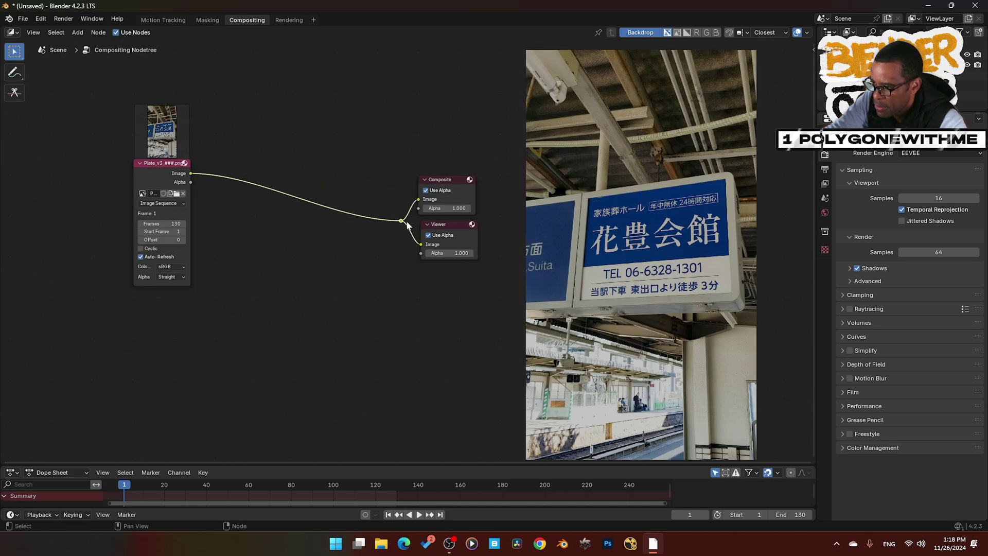
{"action": "left_click_drag", "start_coordinate": [154, 221], "coordinate": [95, 239]}
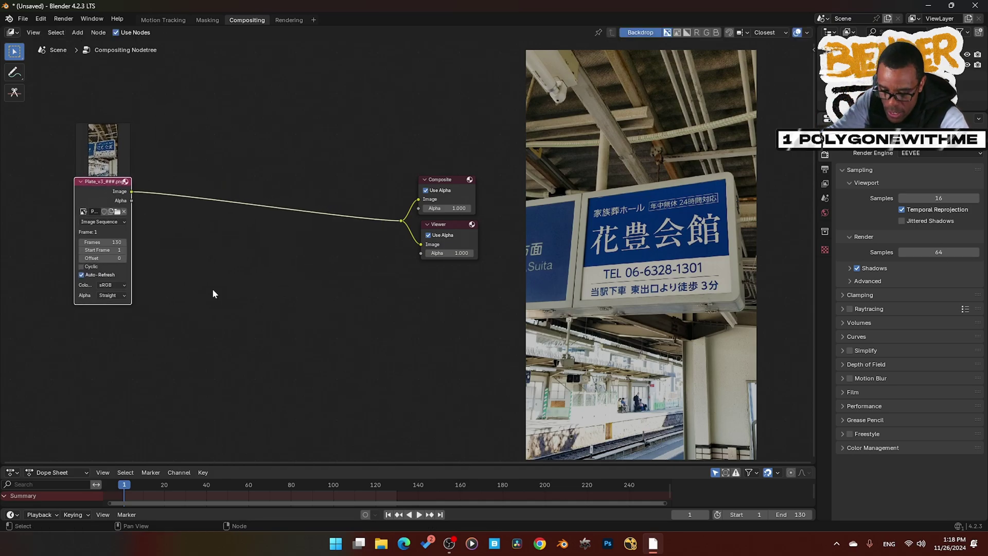
Step: Insert a Plane Track Deform node on the link between the image sequence and the reroute
{"action": "key", "text": "shift+a"}
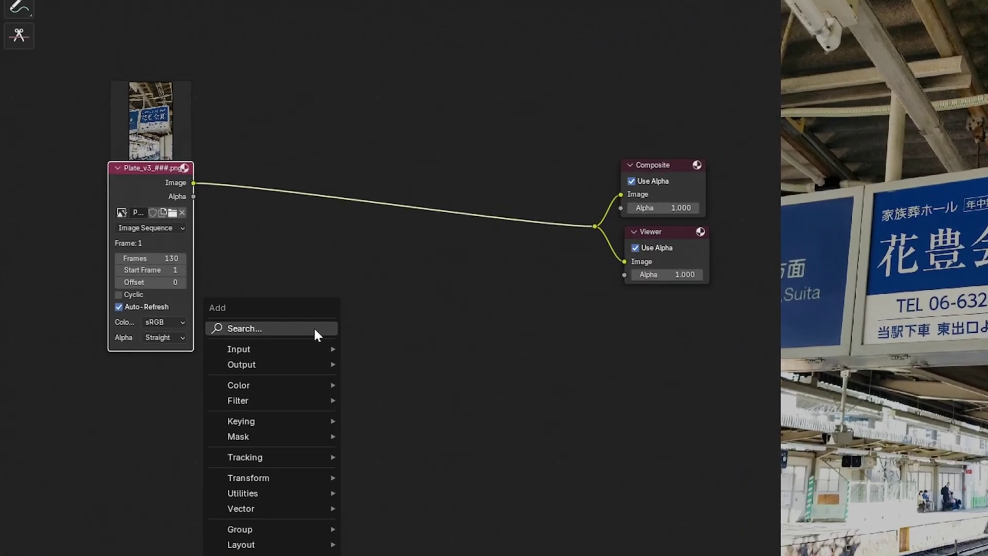
{"action": "type", "text": "PL"}
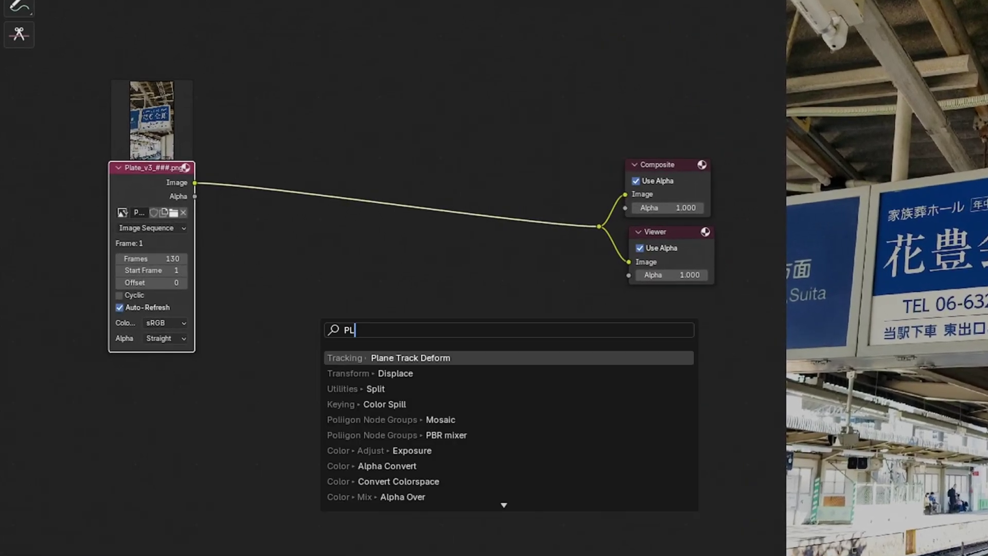
{"action": "key", "text": "Return"}
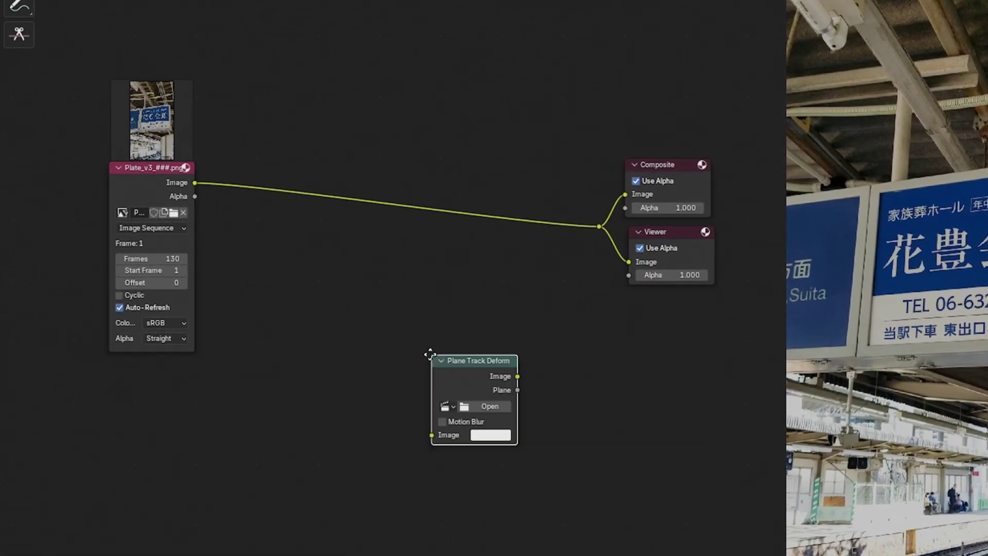
{"action": "left_click", "coordinate": [405, 204]}
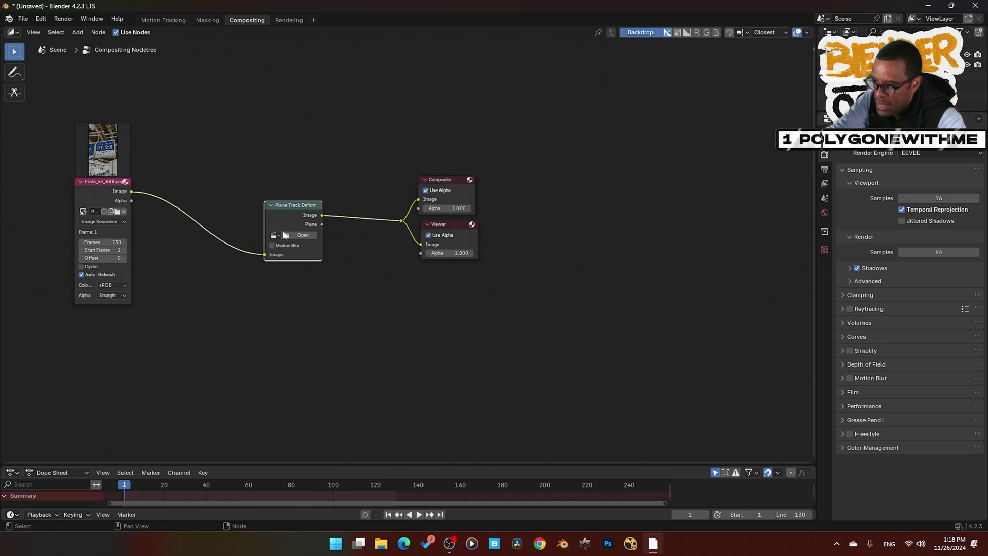
{"action": "scroll", "coordinate": [283, 235], "scroll_direction": "up", "scroll_amount": 4}
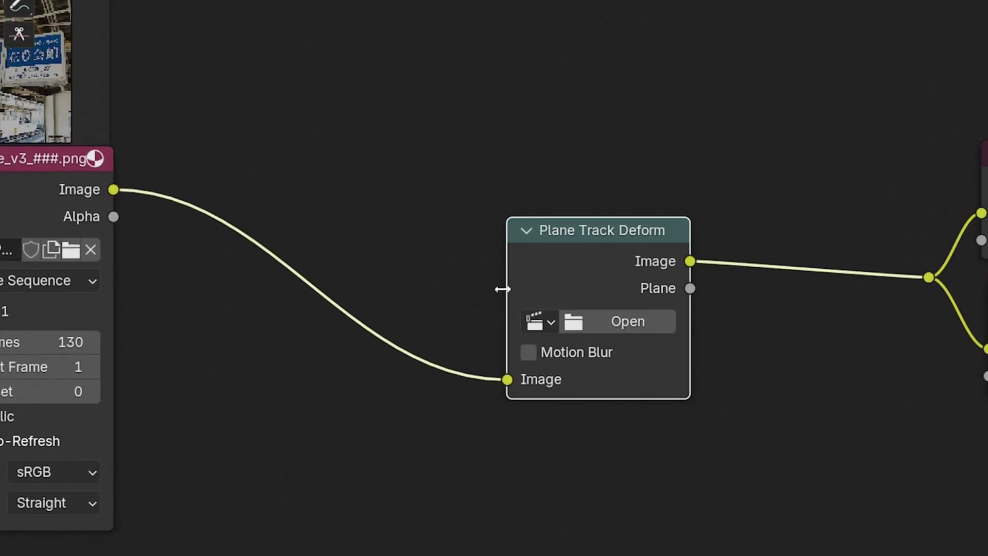
Step: Widen the Plane Track Deform node and assign it the clip Plate_v3_001.png, the Camera object and the track Plane Track
{"action": "left_click_drag", "start_coordinate": [345, 261], "coordinate": [281, 261]}
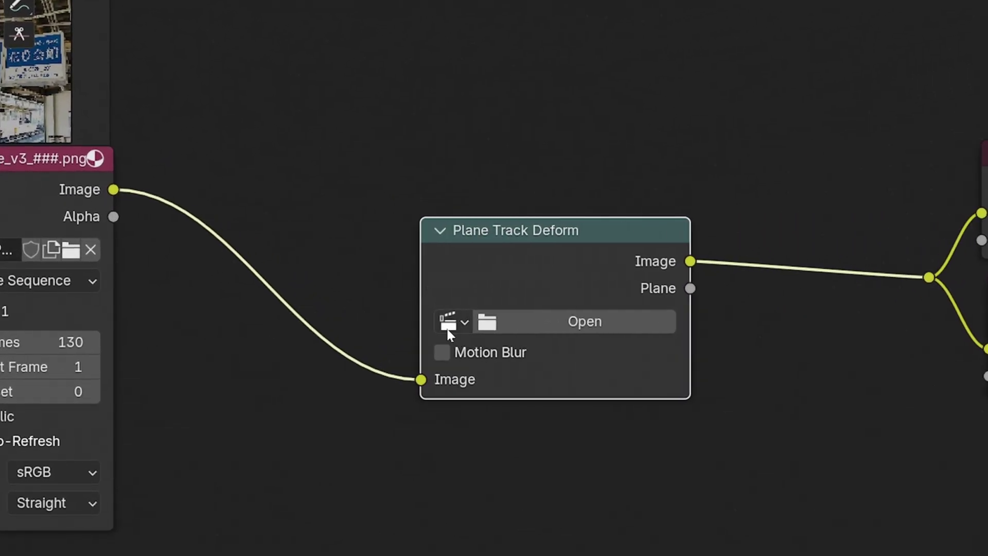
{"action": "left_click", "coordinate": [450, 323]}
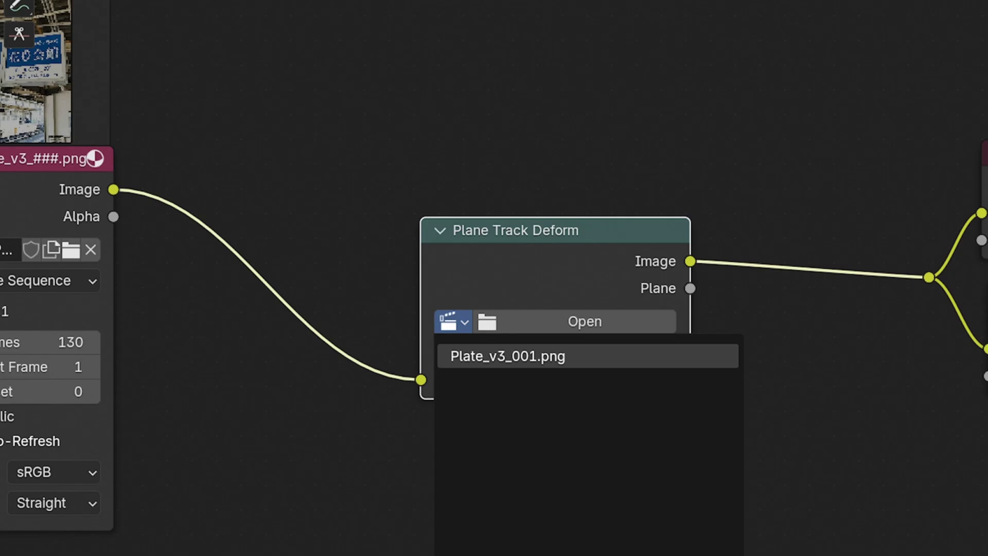
{"action": "left_click", "coordinate": [492, 356]}
{"action": "left_click", "coordinate": [493, 355]}
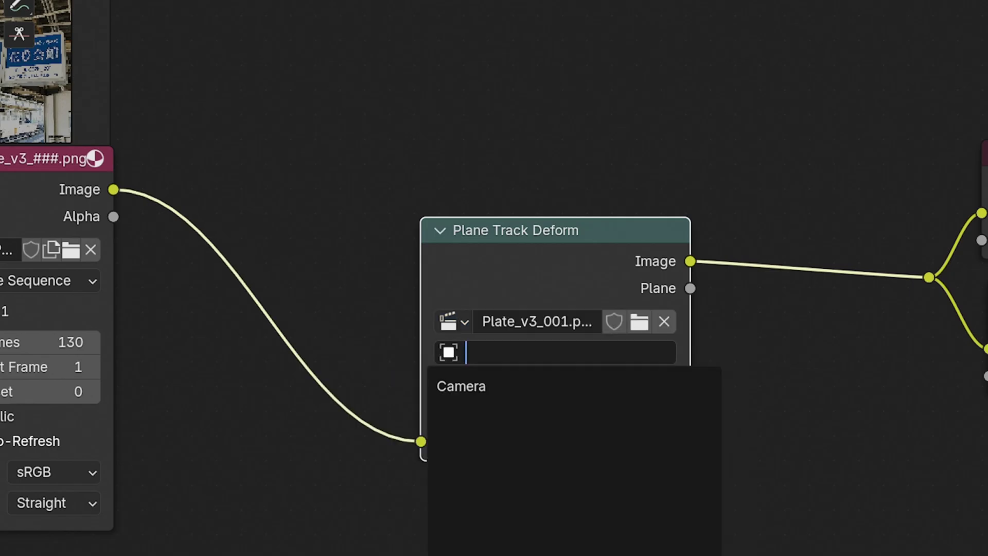
{"action": "left_click", "coordinate": [486, 387]}
{"action": "left_click", "coordinate": [502, 379]}
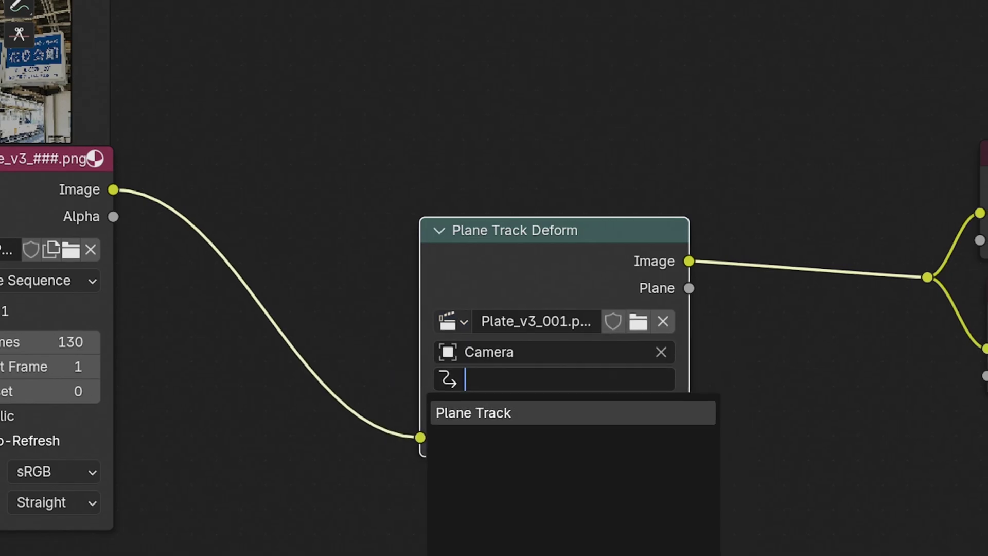
{"action": "left_click", "coordinate": [488, 413]}
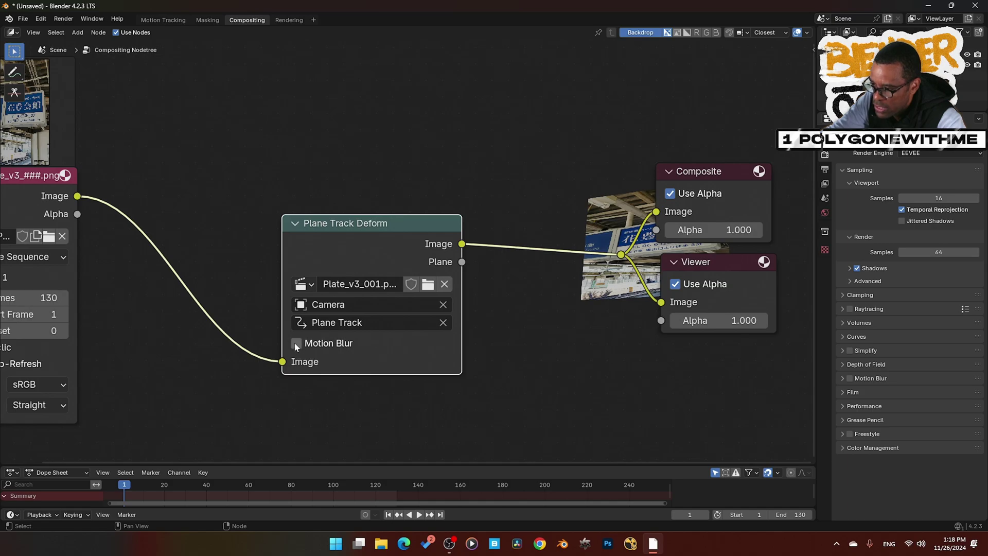
Step: Enable Motion Blur on the Plane Track Deform node
{"action": "left_click", "coordinate": [296, 343]}
{"action": "key", "text": "Home"}
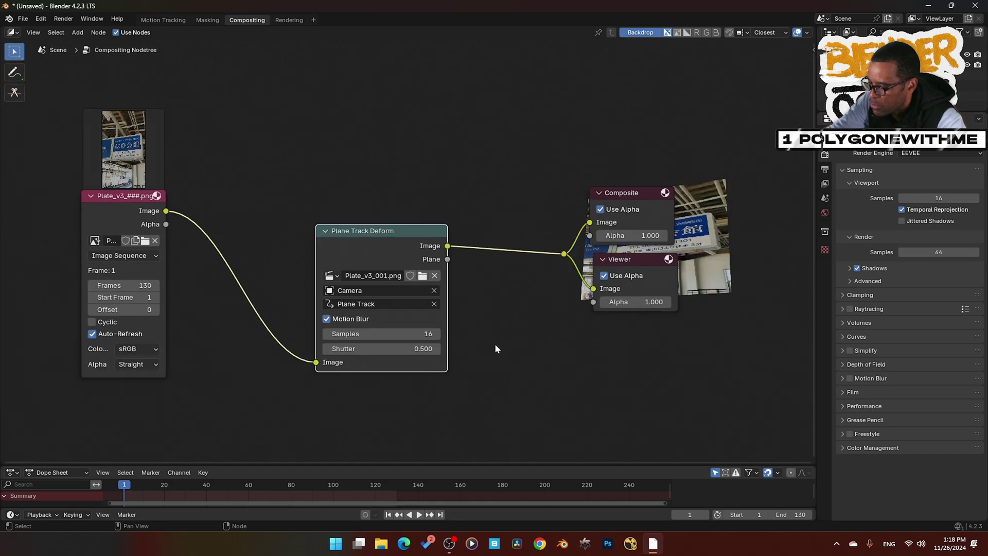
{"action": "scroll", "coordinate": [484, 337], "scroll_direction": "down", "scroll_amount": 3}
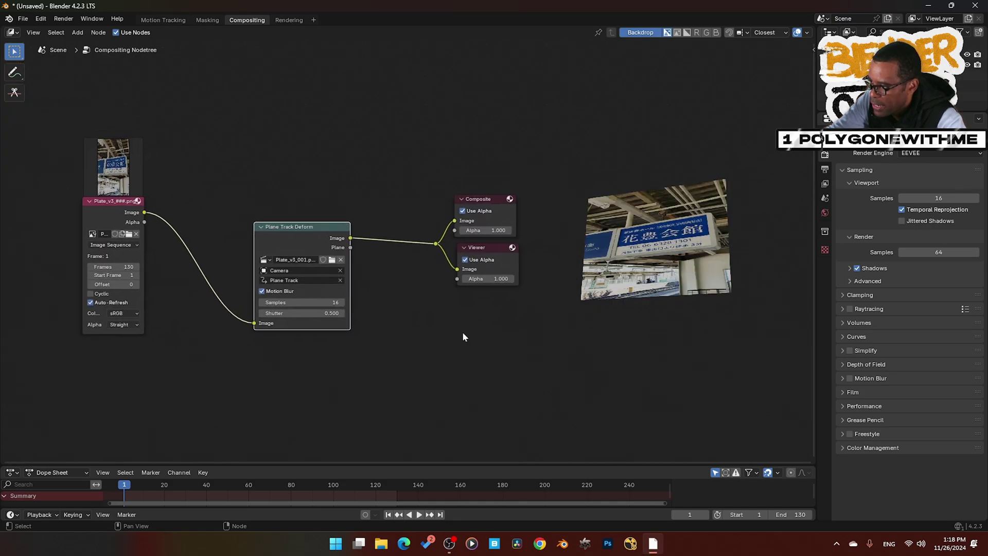
{"action": "left_click", "coordinate": [650, 252]}
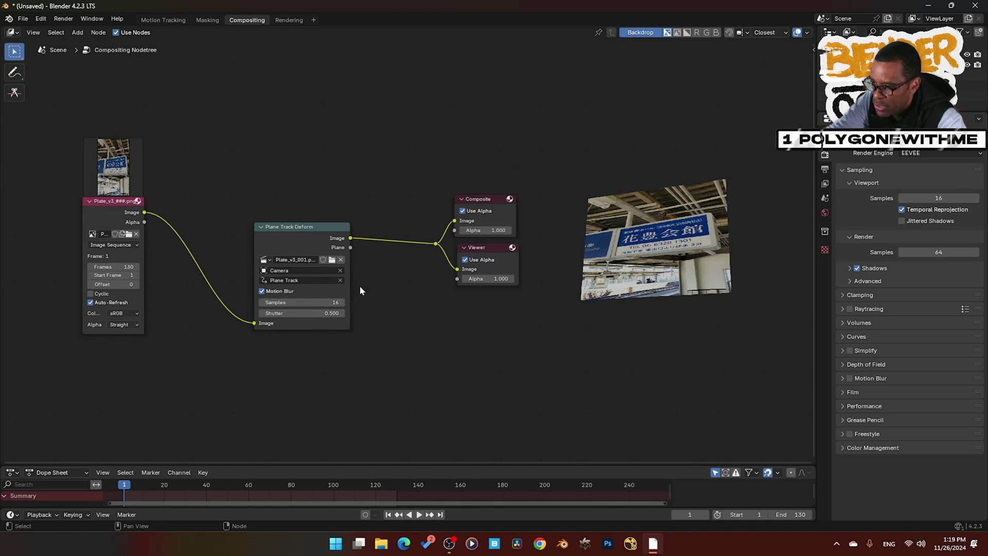
Step: Preview the tracked plane's mask by feeding the Plane output into the Composite and Viewer, then reconnect the Composite to the reroute
{"action": "left_click_drag", "start_coordinate": [353, 249], "coordinate": [455, 221]}
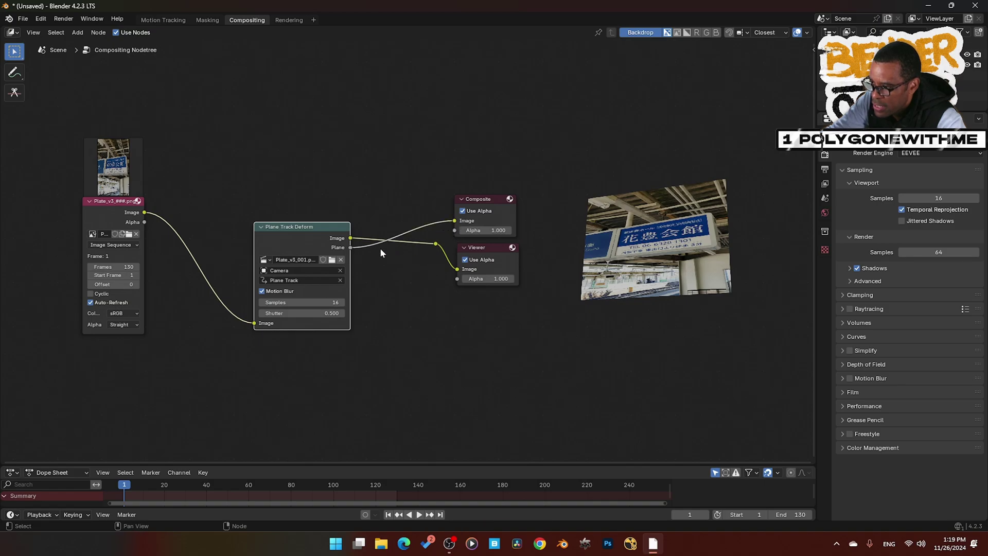
{"action": "left_click_drag", "start_coordinate": [350, 248], "coordinate": [457, 269]}
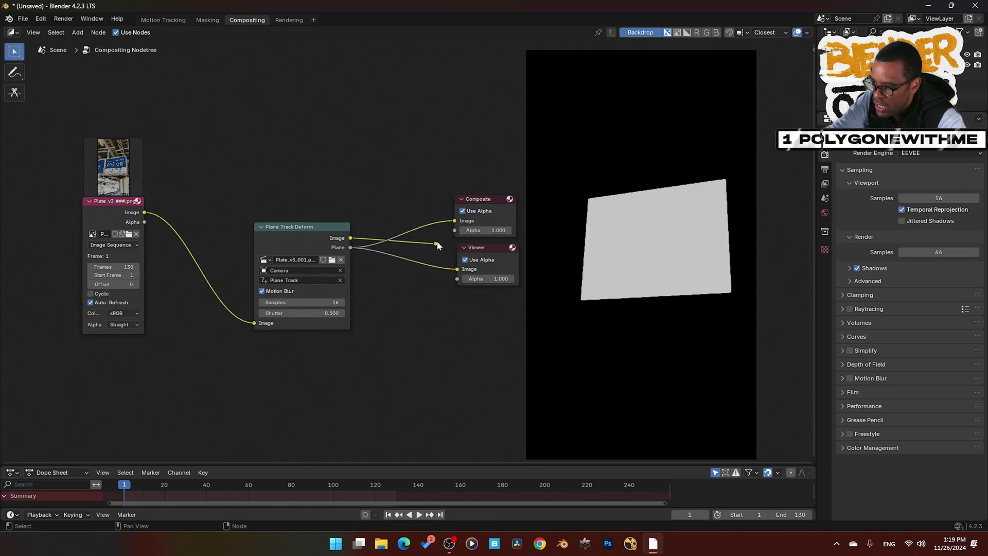
{"action": "left_click_drag", "start_coordinate": [435, 243], "coordinate": [454, 221]}
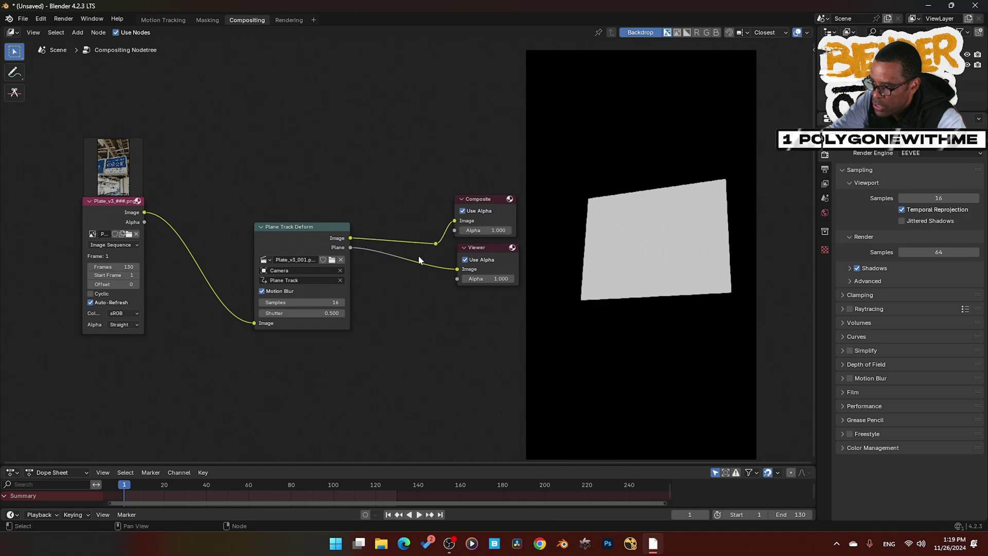
Step: Insert an Alpha Over node on the link between the Plane Track Deform node and the reroute
{"action": "left_click_drag", "start_coordinate": [277, 234], "coordinate": [219, 259]}
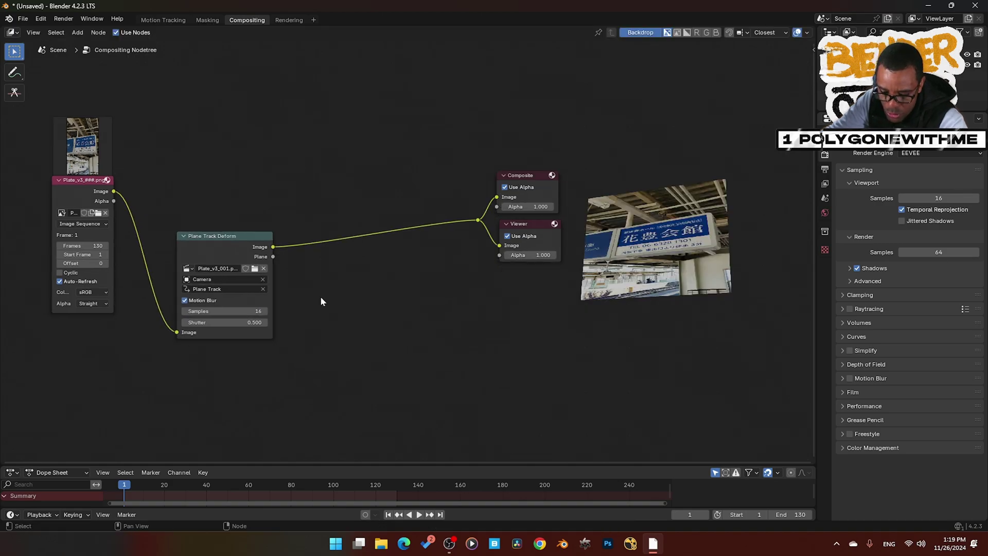
{"action": "key", "text": "shift+a"}
{"action": "type", "text": "alpha"}
{"action": "left_click", "coordinate": [376, 316]}
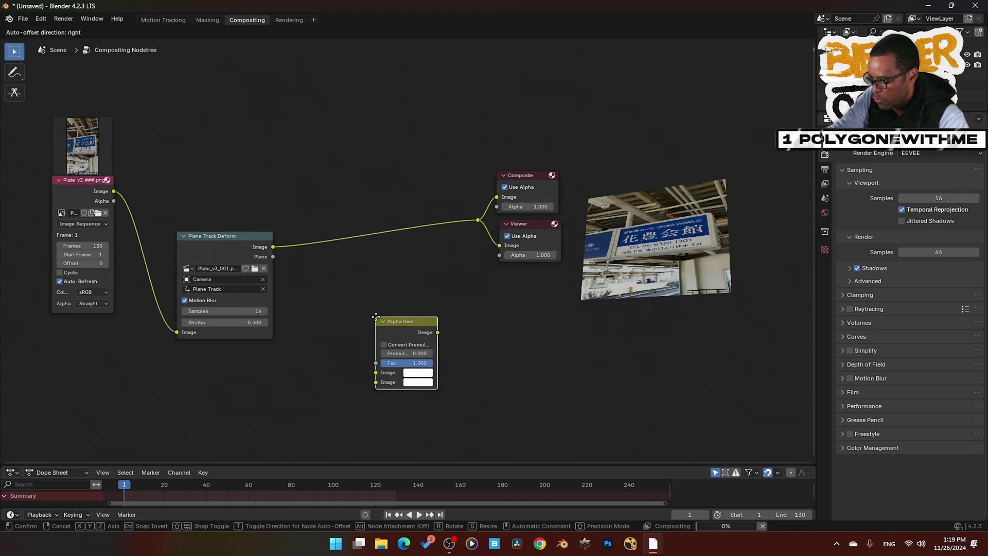
{"action": "left_click", "coordinate": [357, 188]}
Step: Feed the original image sequence into Alpha Over's first Image input and the Plane Track Deform image into its second
{"action": "left_click_drag", "start_coordinate": [356, 243], "coordinate": [354, 253]}
{"action": "left_click_drag", "start_coordinate": [239, 250], "coordinate": [231, 286]}
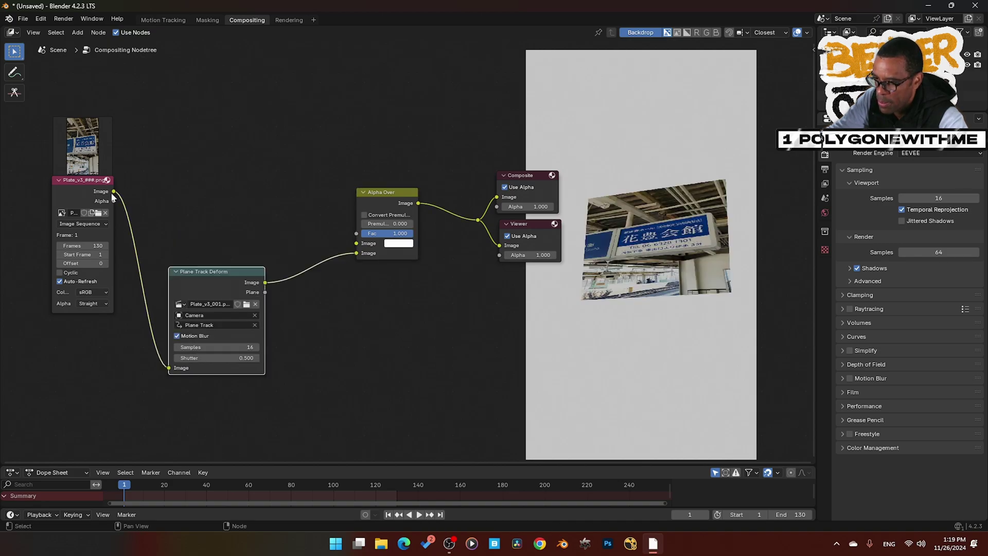
{"action": "left_click_drag", "start_coordinate": [113, 190], "coordinate": [356, 243]}
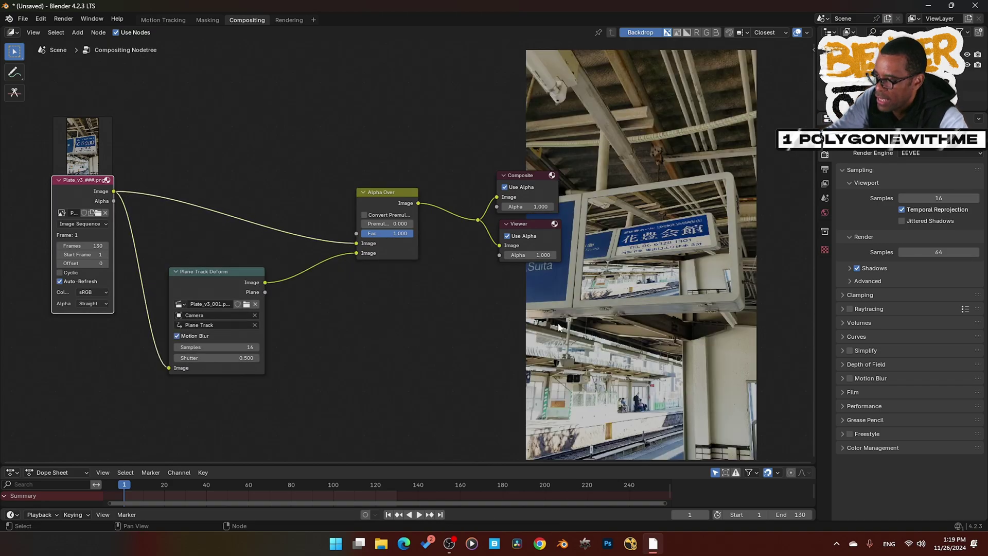
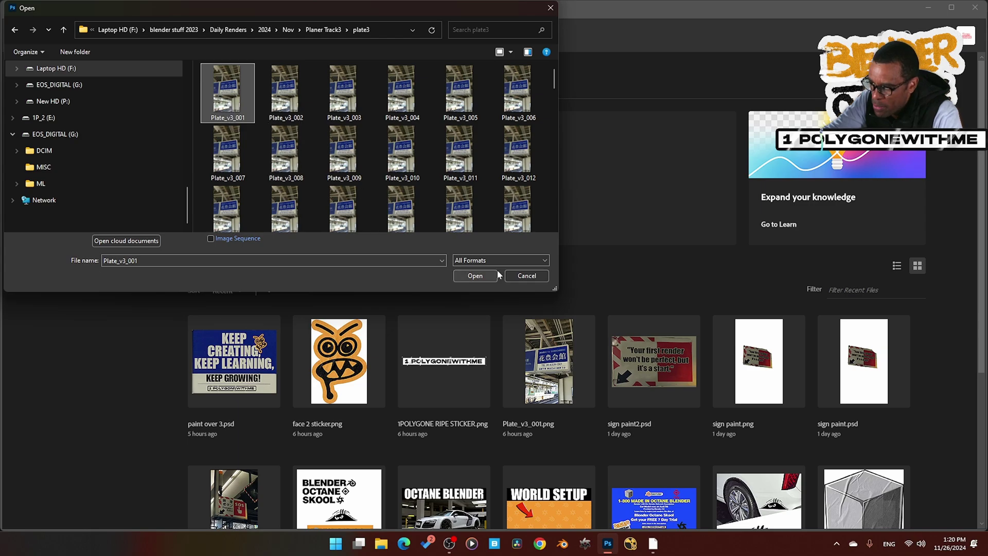
Step: Open the frame image Plate_v3_001 and duplicate its Background layer
{"action": "left_click", "coordinate": [476, 275]}
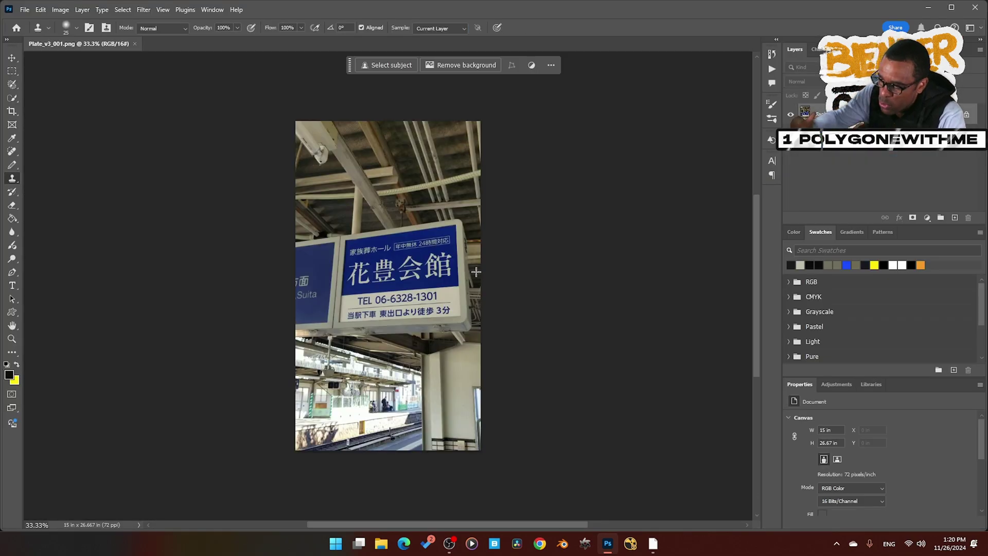
{"action": "scroll", "coordinate": [430, 308], "scroll_direction": "up", "scroll_amount": 1}
{"action": "scroll", "coordinate": [430, 305], "scroll_direction": "up", "scroll_amount": 4, "text": "ctrl"}
{"action": "scroll", "coordinate": [431, 302], "scroll_direction": "down", "scroll_amount": 4, "text": "ctrl"}
{"action": "scroll", "coordinate": [401, 290], "scroll_direction": "up", "scroll_amount": 5, "text": "alt"}
{"action": "scroll", "coordinate": [395, 281], "scroll_direction": "up", "scroll_amount": 1, "text": "alt"}
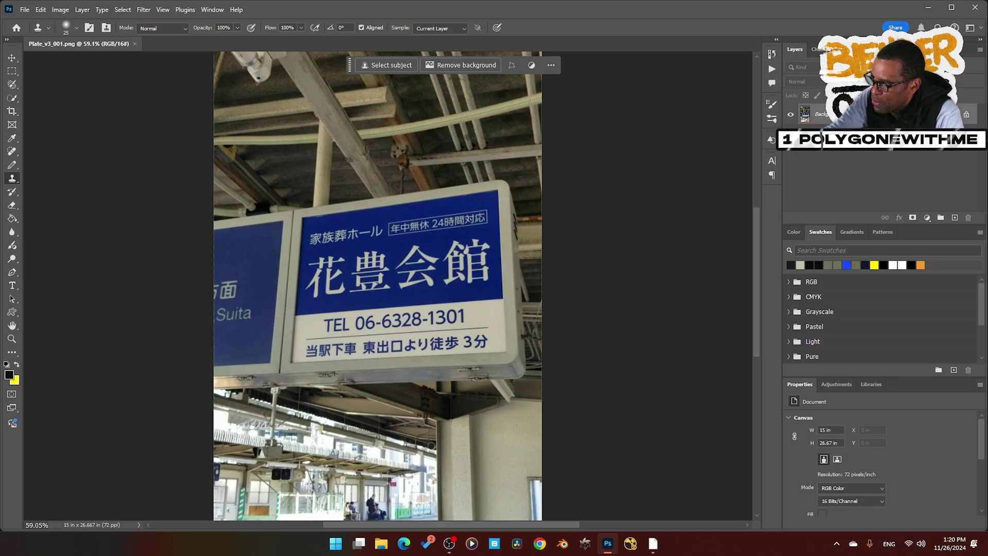
{"action": "left_click_drag", "start_coordinate": [921, 116], "coordinate": [954, 217]}
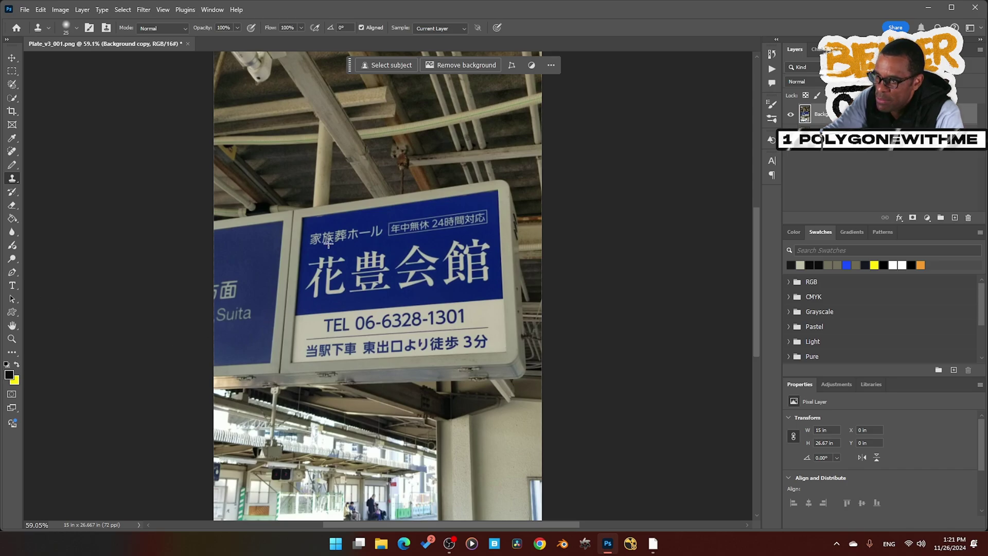
Step: Start a Perspective Warp on the Background copy layer and draw a warp plane over the blue-and-white sign
{"action": "left_click", "coordinate": [41, 10]}
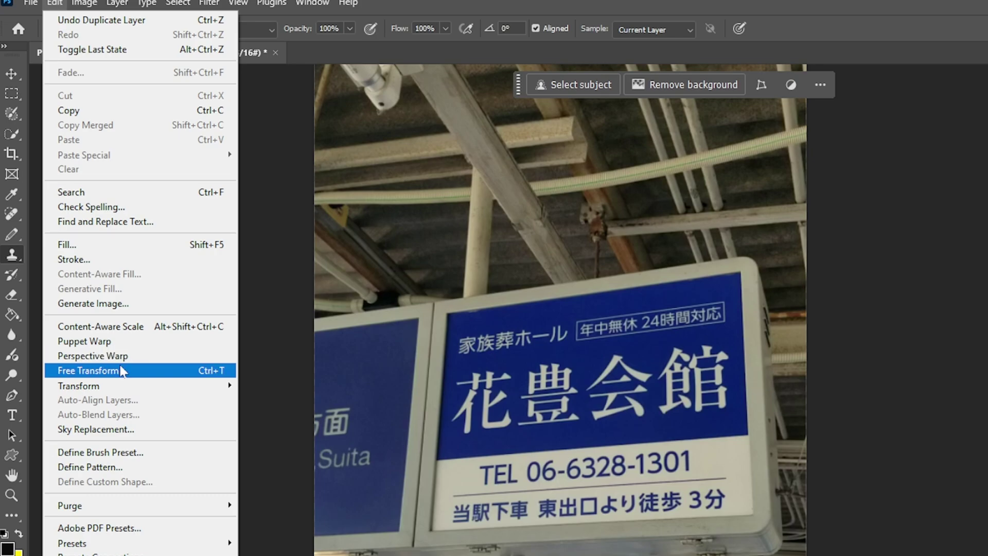
{"action": "left_click", "coordinate": [123, 360]}
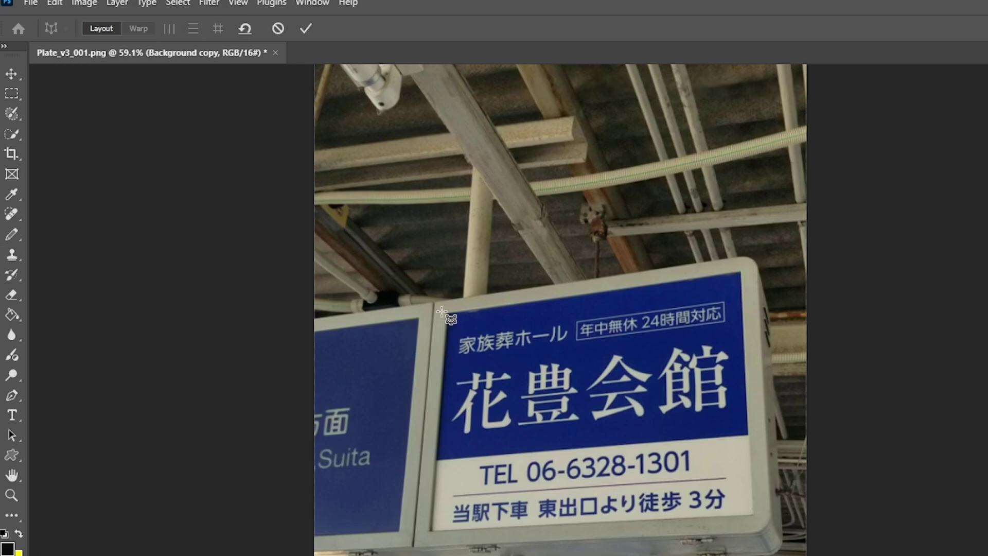
{"action": "left_click_drag", "start_coordinate": [445, 311], "coordinate": [541, 408]}
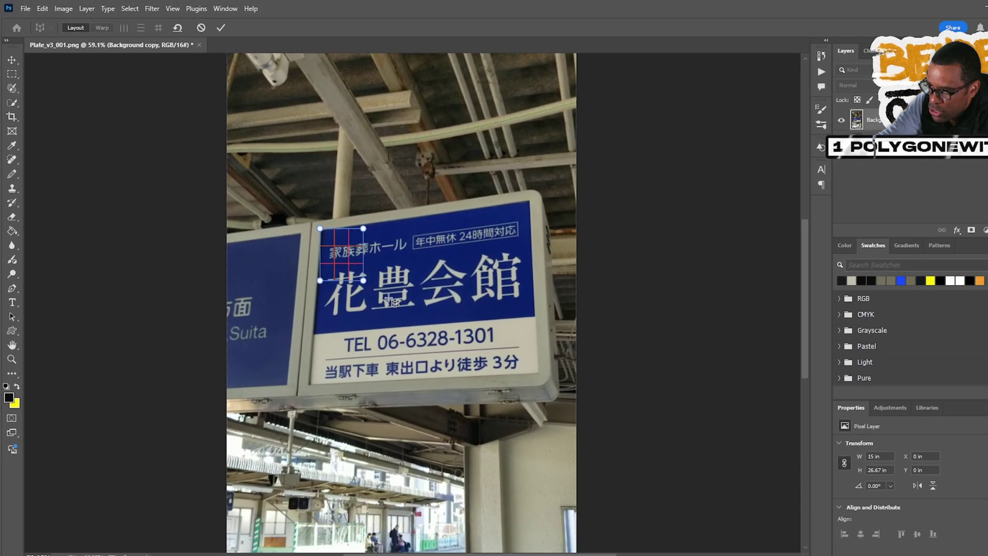
{"action": "left_click_drag", "start_coordinate": [389, 299], "coordinate": [539, 377]}
Step: Fit the warp plane's four corners to the corners of the sign's blue-and-white panel
{"action": "scroll", "coordinate": [310, 242], "scroll_direction": "up", "scroll_amount": 1}
{"action": "scroll", "coordinate": [297, 238], "scroll_direction": "up", "scroll_amount": 3, "text": "alt"}
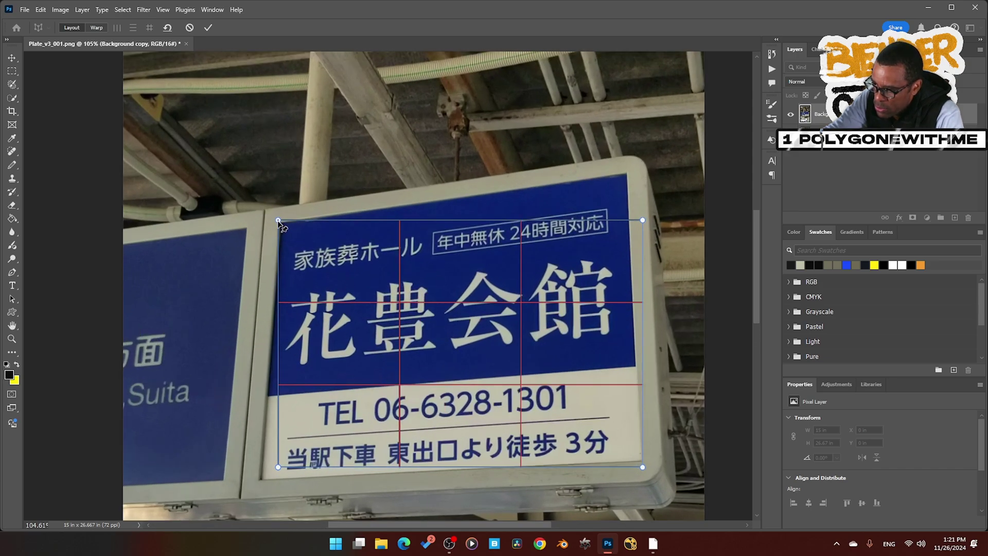
{"action": "left_click_drag", "start_coordinate": [278, 221], "coordinate": [279, 222]}
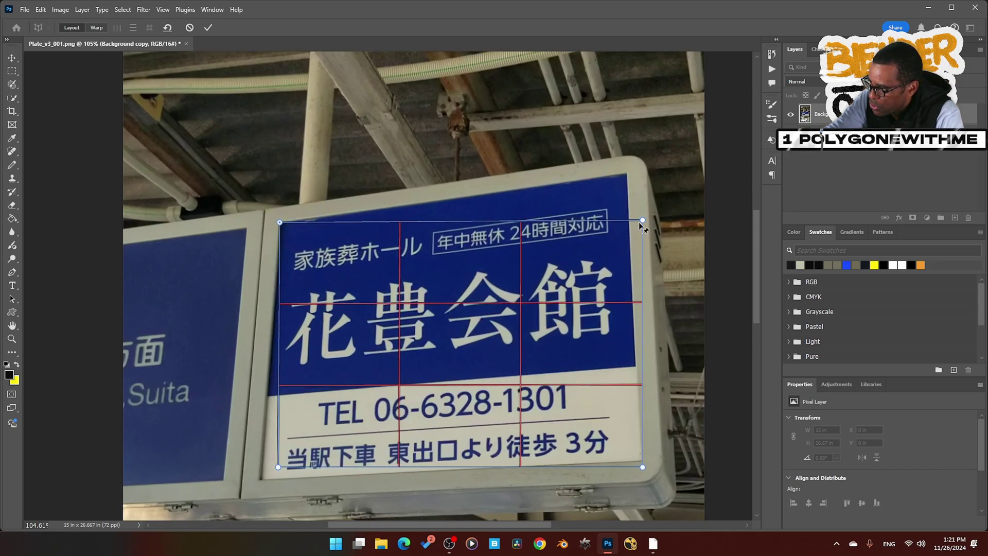
{"action": "left_click_drag", "start_coordinate": [639, 224], "coordinate": [625, 178]}
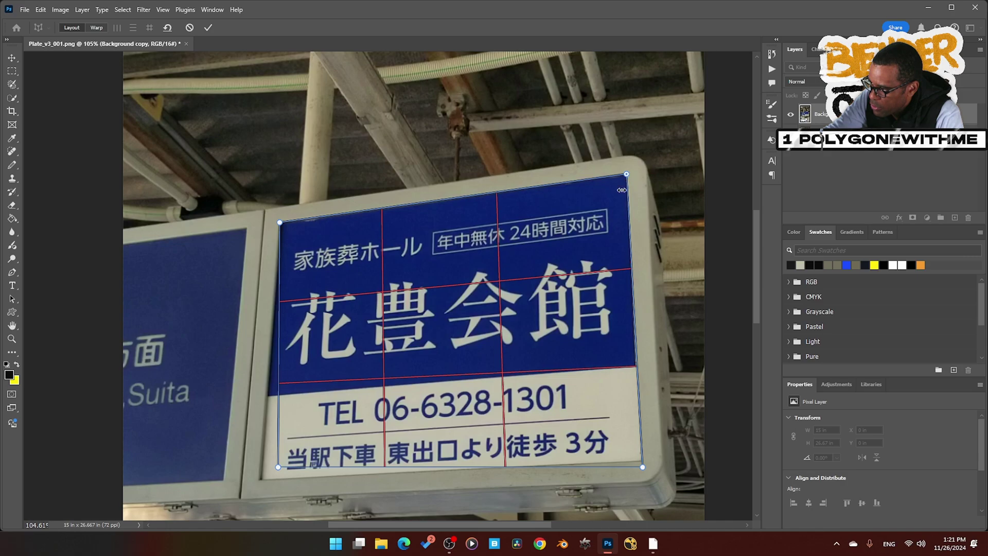
{"action": "left_click_drag", "start_coordinate": [642, 467], "coordinate": [641, 462]}
{"action": "left_click_drag", "start_coordinate": [279, 467], "coordinate": [261, 479]}
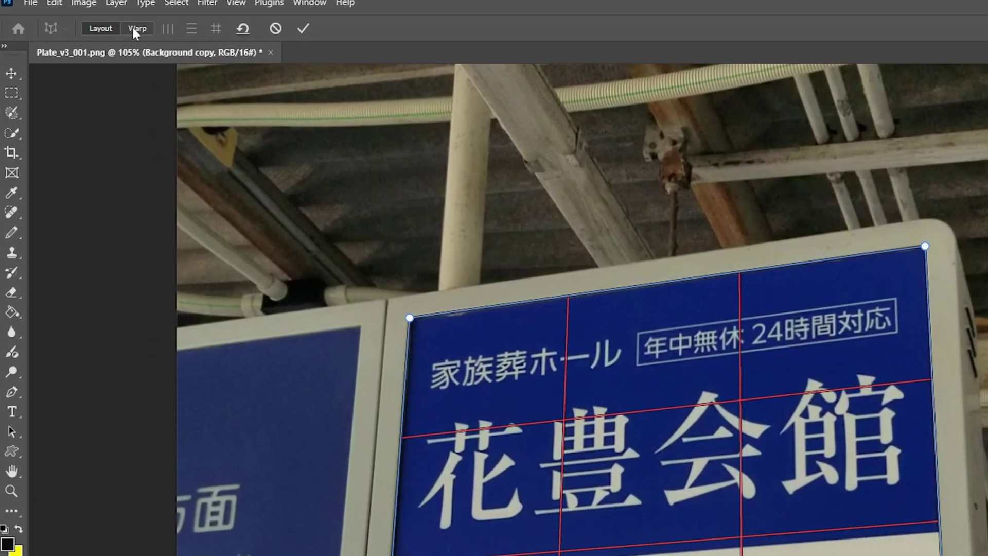
Step: Switch Perspective Warp to Warp mode, auto-straighten the sign both horizontally and vertically, and apply the warp
{"action": "left_click", "coordinate": [95, 28]}
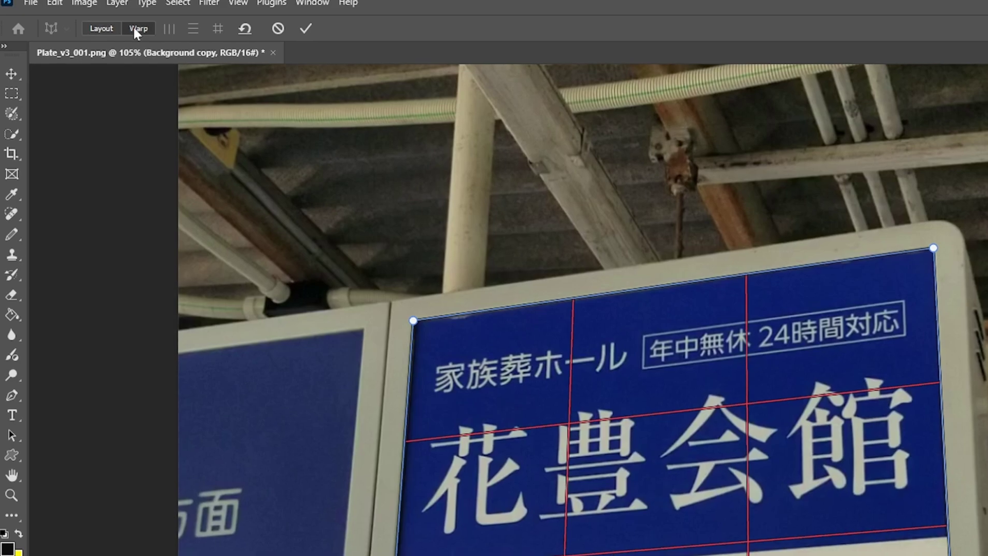
{"action": "left_click", "coordinate": [218, 28]}
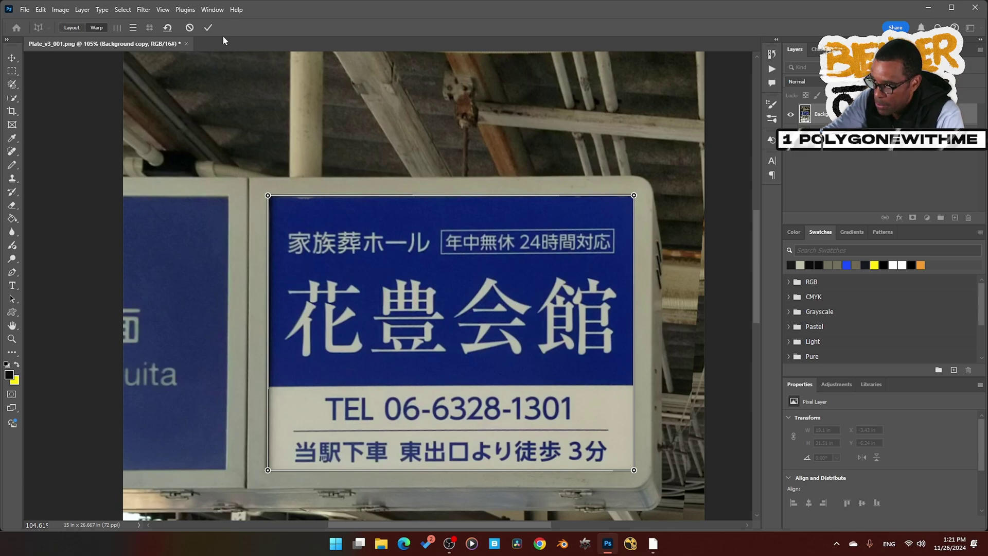
{"action": "left_click", "coordinate": [208, 27]}
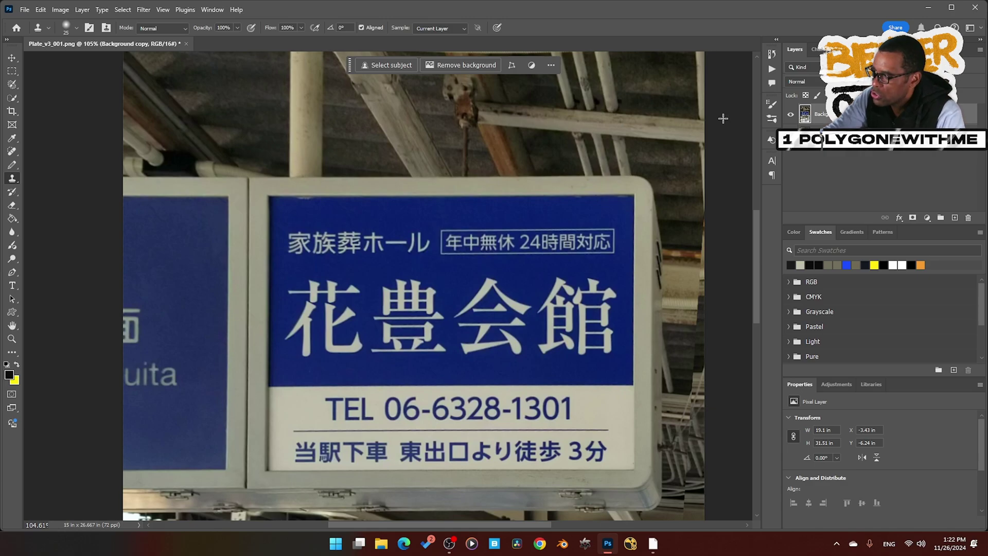
Step: Trace a closed rectangular Pen path around the straightened sign panel, from corner to corner
{"action": "left_click", "coordinate": [13, 273]}
{"action": "left_click", "coordinate": [268, 196]}
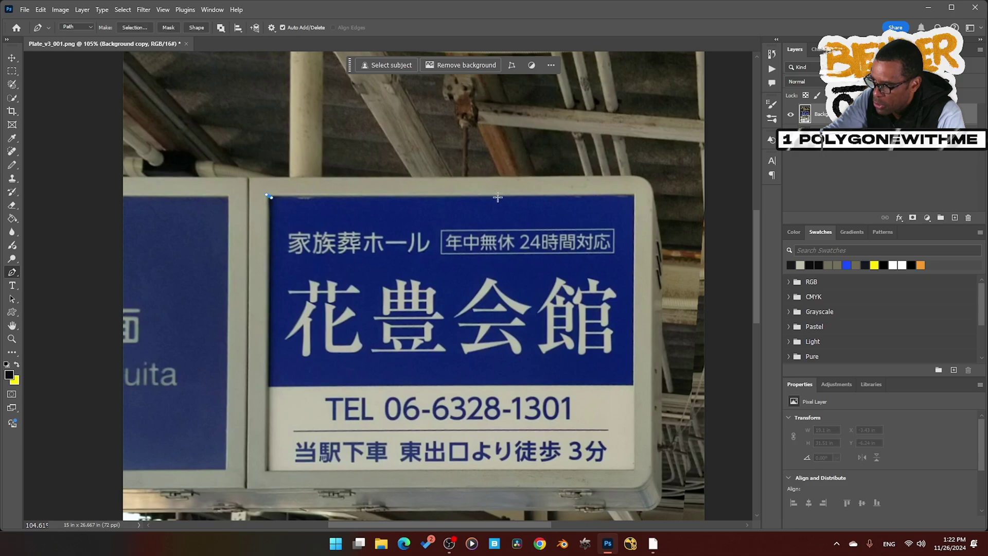
{"action": "left_click", "coordinate": [634, 194]}
{"action": "left_click", "coordinate": [634, 468]}
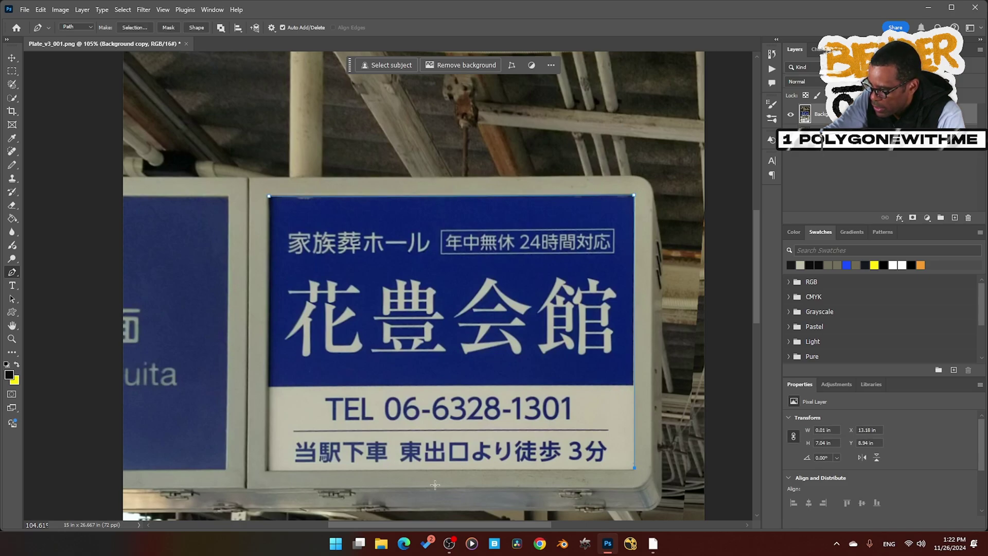
{"action": "left_click", "coordinate": [267, 469]}
{"action": "left_click", "coordinate": [269, 197]}
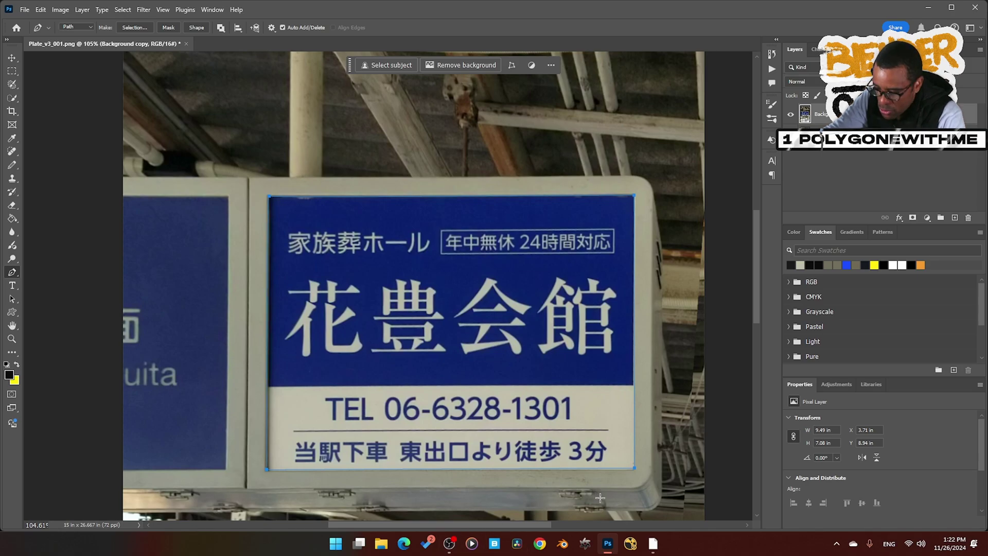
Step: Refine the path's lower corner points so they sit exactly on the panel's bottom edge
{"action": "scroll", "coordinate": [600, 498], "scroll_direction": "up", "scroll_amount": 5, "text": "alt"}
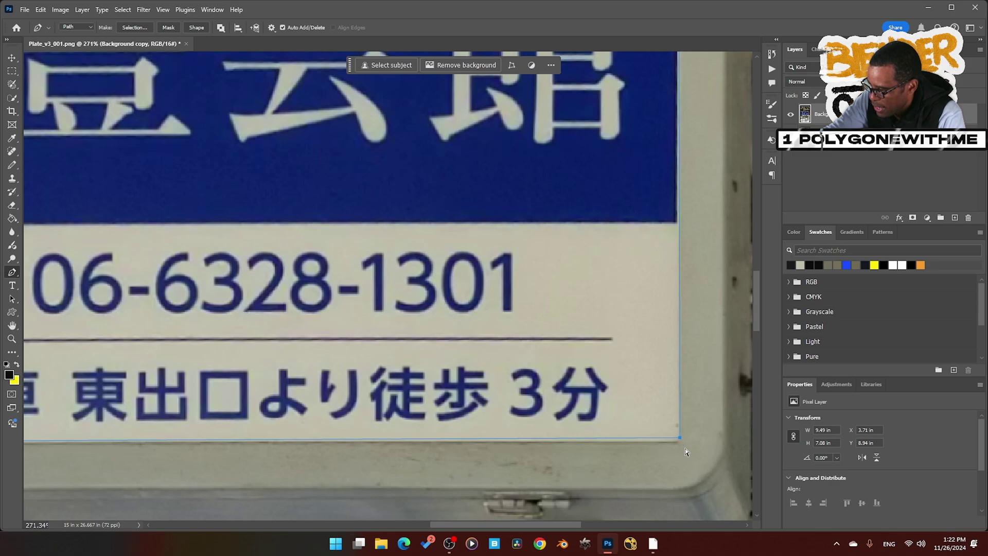
{"action": "left_click_drag", "start_coordinate": [680, 439], "coordinate": [679, 441], "text": "ctrl"}
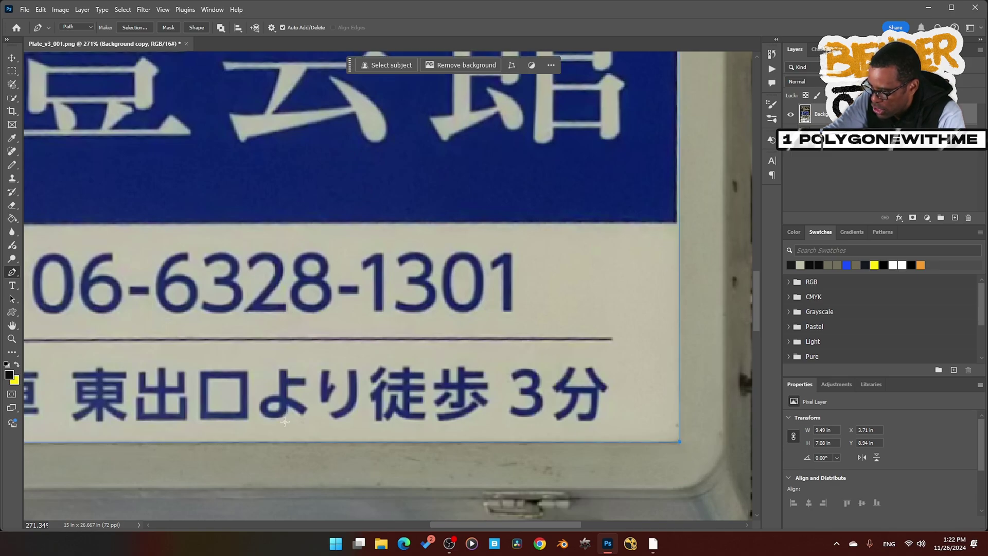
{"action": "scroll", "coordinate": [388, 461], "scroll_direction": "left", "scroll_amount": 5, "text": "ctrl"}
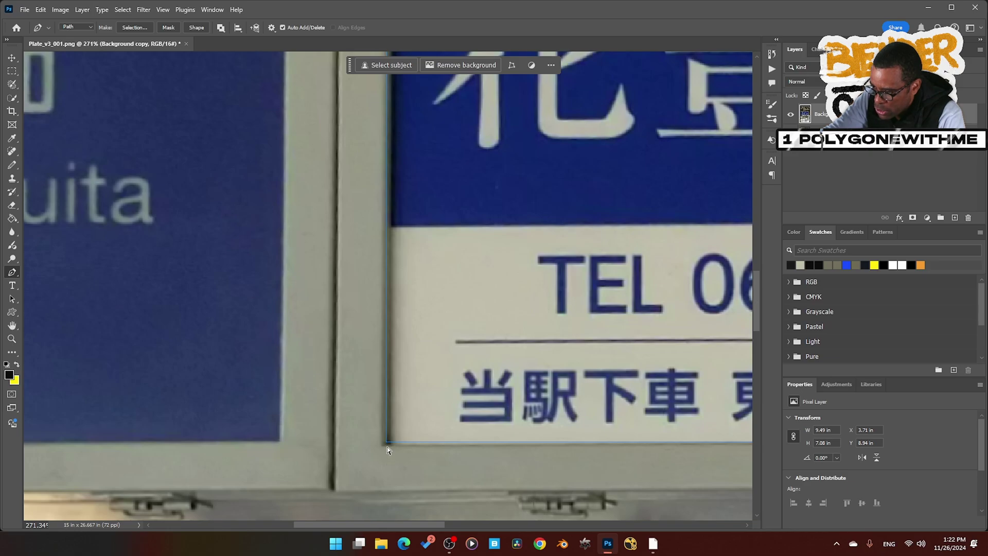
{"action": "left_click_drag", "start_coordinate": [386, 441], "coordinate": [386, 445], "text": "ctrl"}
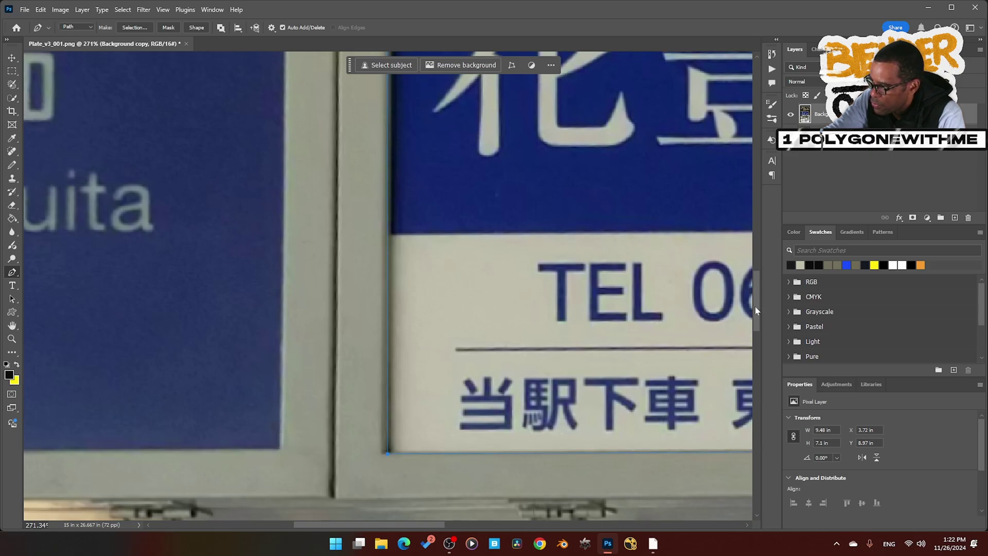
{"action": "scroll", "coordinate": [445, 355], "scroll_direction": "down", "scroll_amount": 10, "text": "alt"}
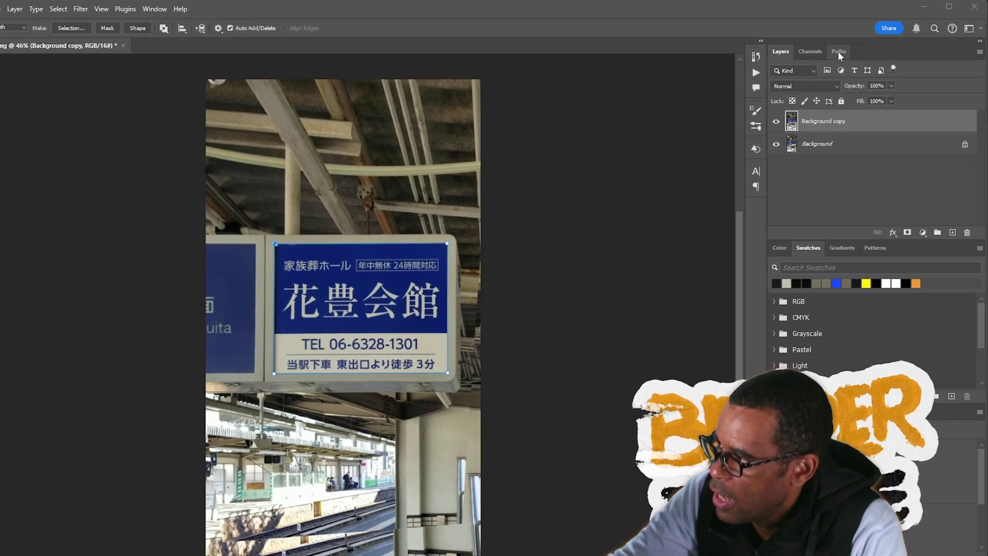
Step: Load the Work Path as a selection and copy the sign panel from Background copy onto a new layer
{"action": "left_click", "coordinate": [849, 49]}
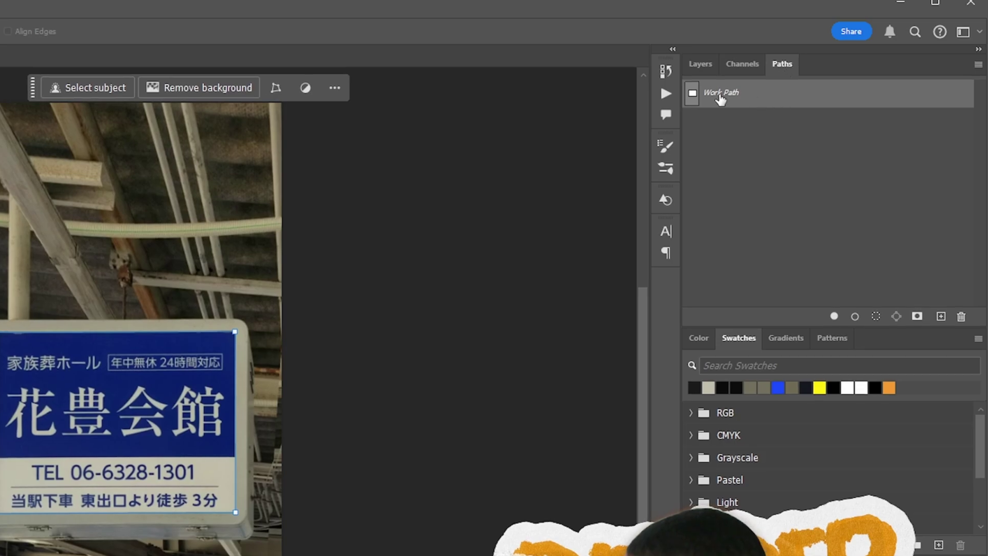
{"action": "left_click", "coordinate": [693, 95], "text": "ctrl"}
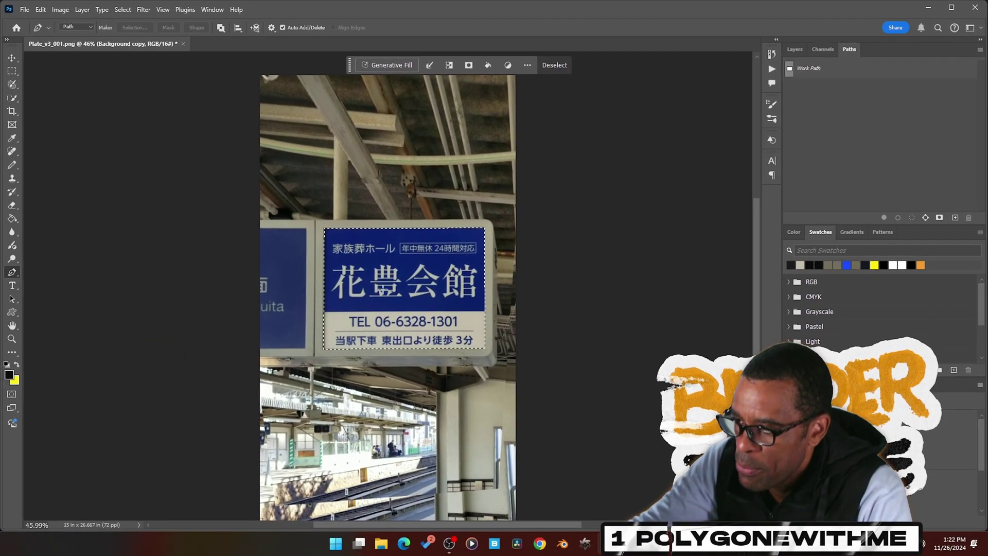
{"action": "left_click", "coordinate": [745, 56]}
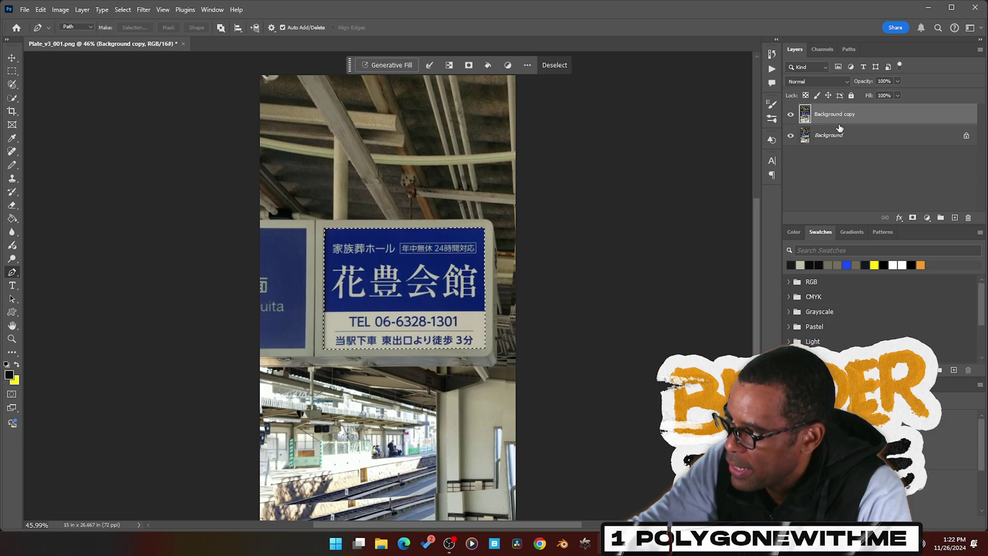
{"action": "key", "text": "ctrl+j"}
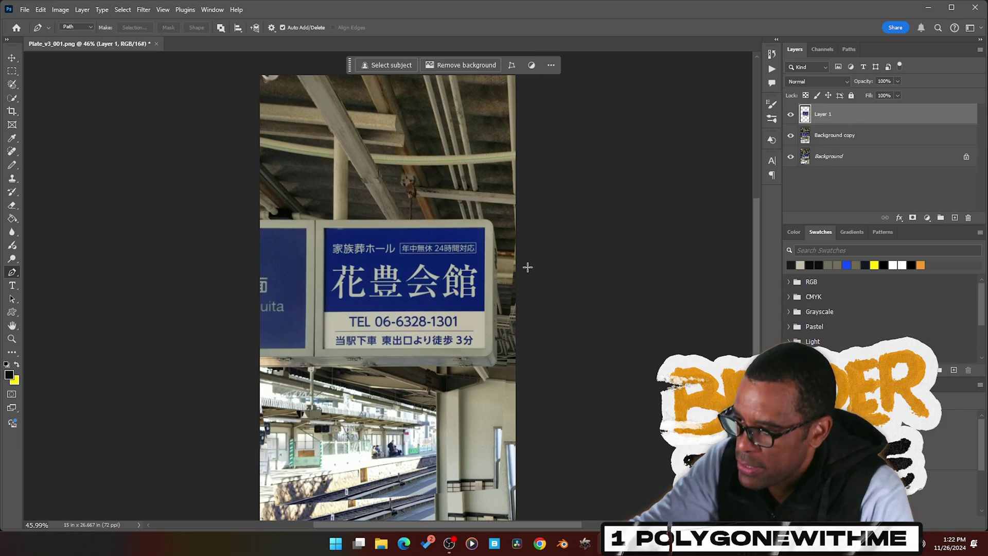
Step: Hide the Background copy and Background layers and crop the canvas to the isolated sign panel
{"action": "left_click", "coordinate": [791, 136]}
{"action": "left_click", "coordinate": [790, 156]}
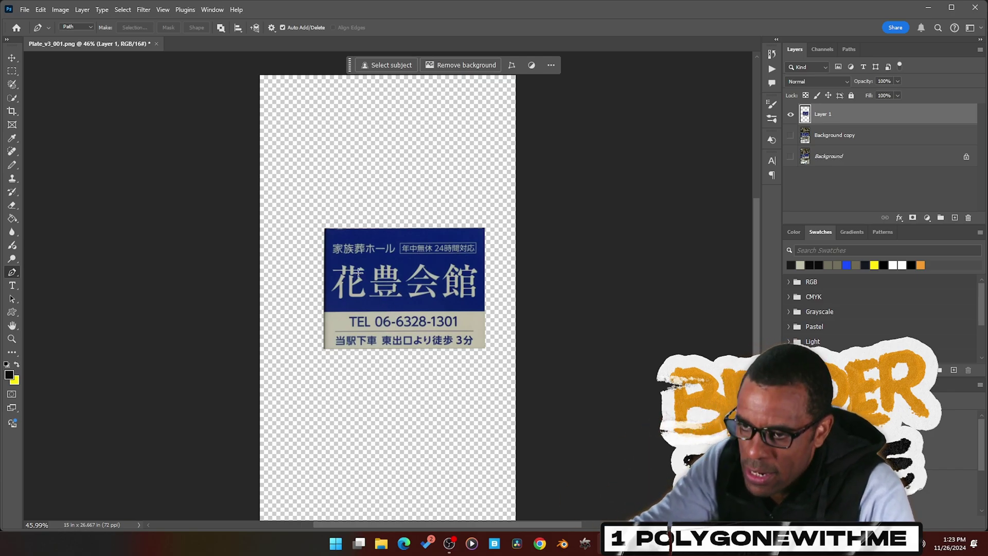
{"action": "left_click", "coordinate": [12, 111]}
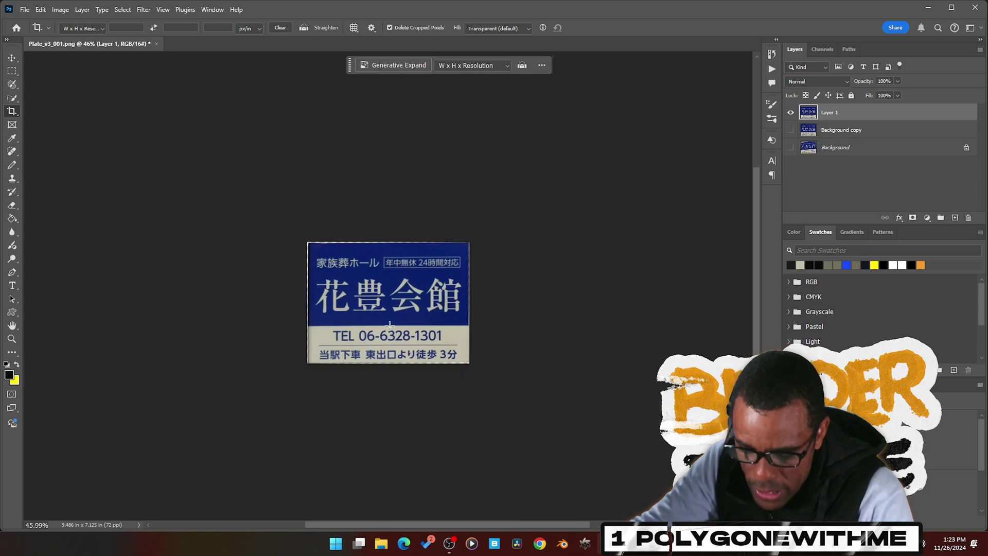
{"action": "key", "text": "ctrl+0"}
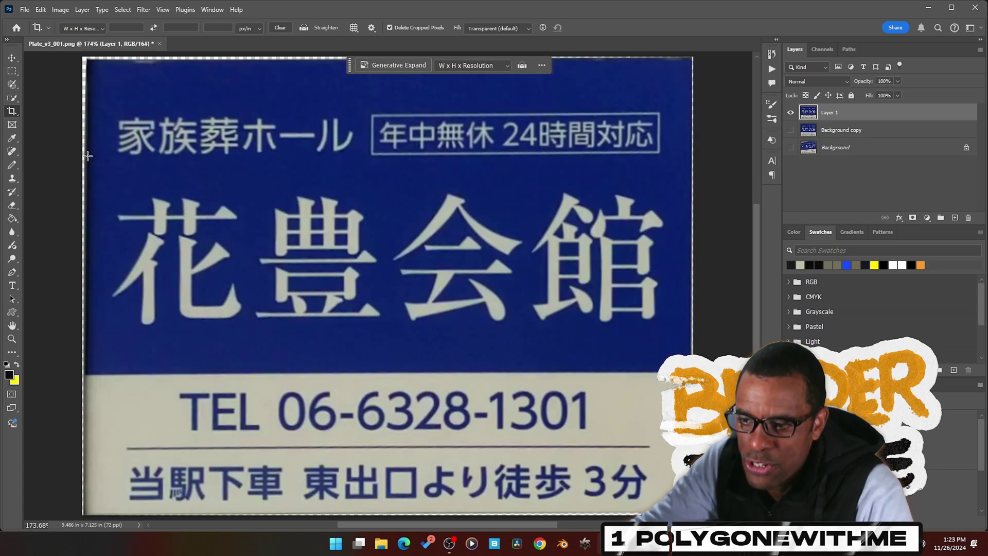
{"action": "scroll", "coordinate": [277, 277], "scroll_direction": "down", "scroll_amount": 2}
{"action": "scroll", "coordinate": [257, 268], "scroll_direction": "up", "scroll_amount": 2}
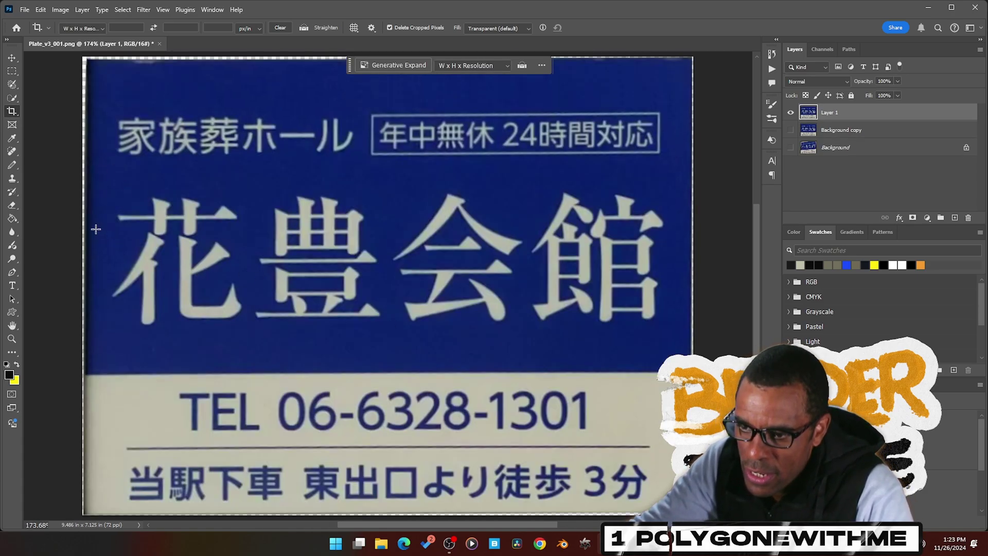
Step: Paint out the upper-left line of Japanese text with the Clone Stamp, sampling the clean blue area above it
{"action": "left_click", "coordinate": [12, 178]}
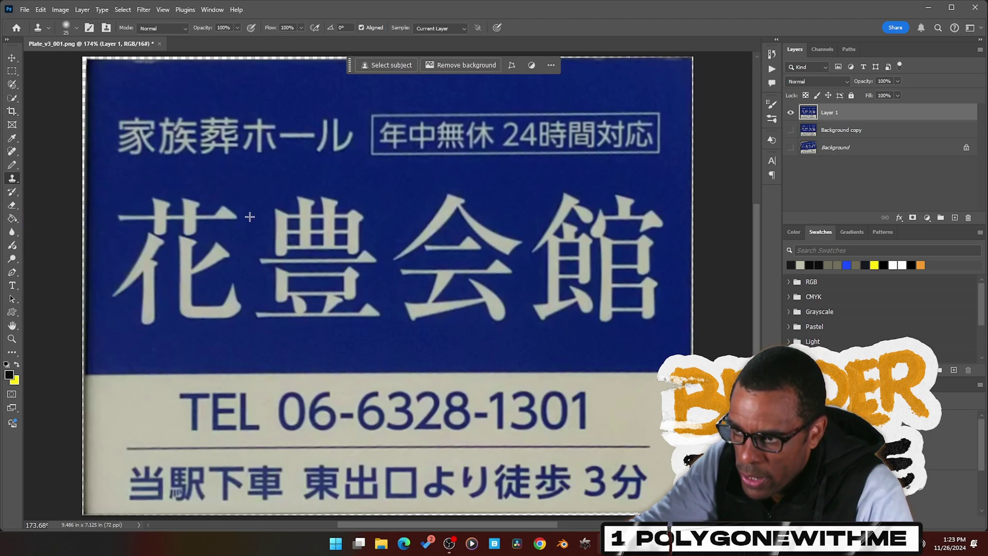
{"action": "key", "text": "Tab"}
{"action": "key", "text": "Tab"}
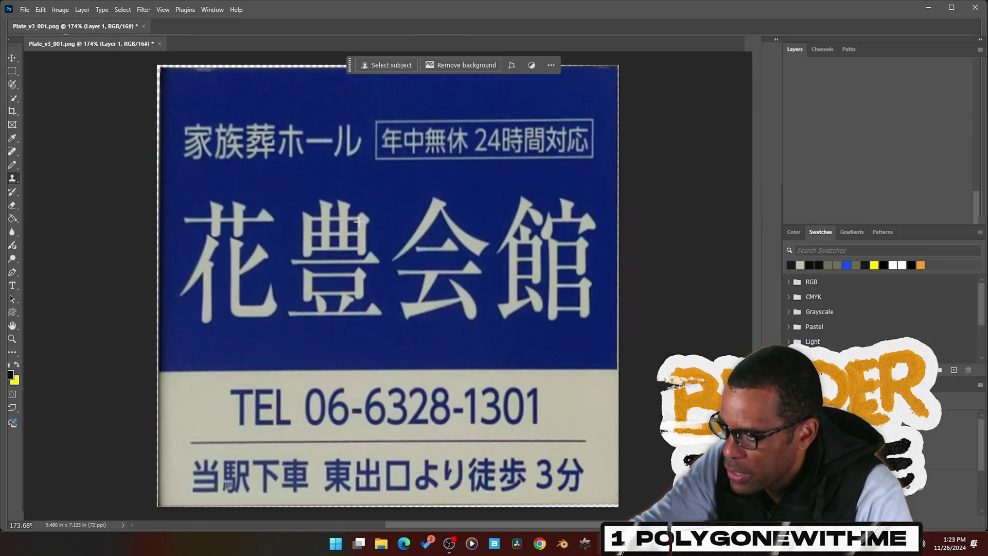
{"action": "key", "text": "Caps_Lock"}
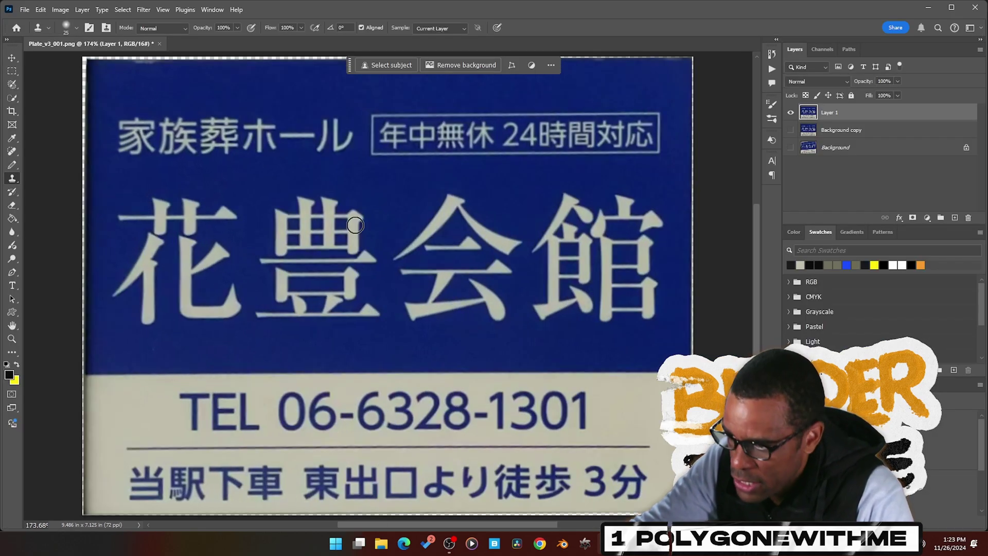
{"action": "left_click", "coordinate": [122, 81], "text": "alt"}
{"action": "mouse_move", "coordinate": [128, 124]}
{"action": "left_mouse_down"}
{"action": "mouse_move", "coordinate": [348, 125]}
{"action": "mouse_move", "coordinate": [123, 129]}
{"action": "mouse_move", "coordinate": [348, 131]}
{"action": "mouse_move", "coordinate": [132, 141]}
{"action": "mouse_move", "coordinate": [326, 140]}
{"action": "mouse_move", "coordinate": [282, 153]}
{"action": "mouse_move", "coordinate": [124, 147]}
{"action": "mouse_move", "coordinate": [281, 152]}
{"action": "left_mouse_up"}
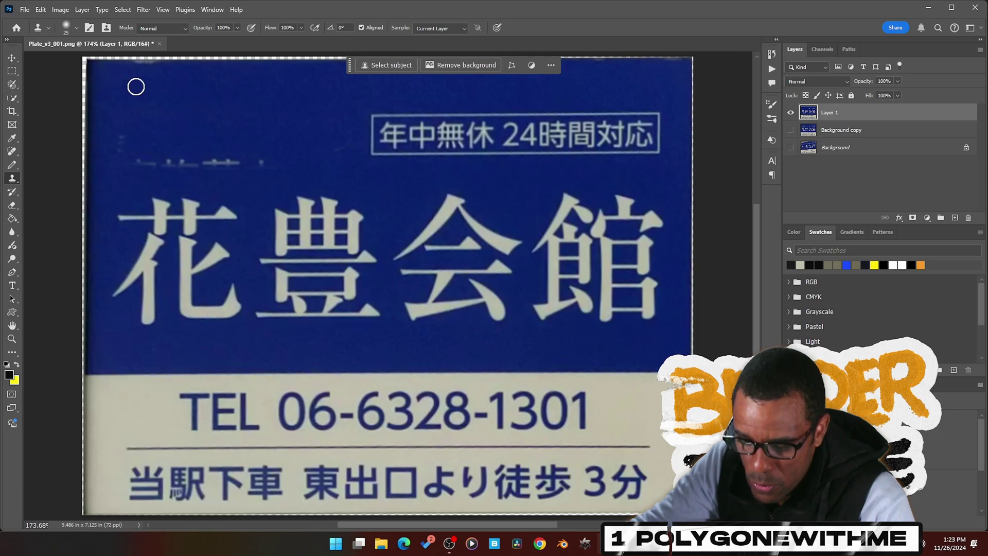
{"action": "mouse_move", "coordinate": [126, 119]}
{"action": "left_mouse_down"}
{"action": "mouse_move", "coordinate": [127, 139]}
{"action": "mouse_move", "coordinate": [168, 159]}
{"action": "mouse_move", "coordinate": [266, 162]}
{"action": "mouse_move", "coordinate": [163, 162]}
{"action": "mouse_move", "coordinate": [132, 149]}
{"action": "left_mouse_up"}
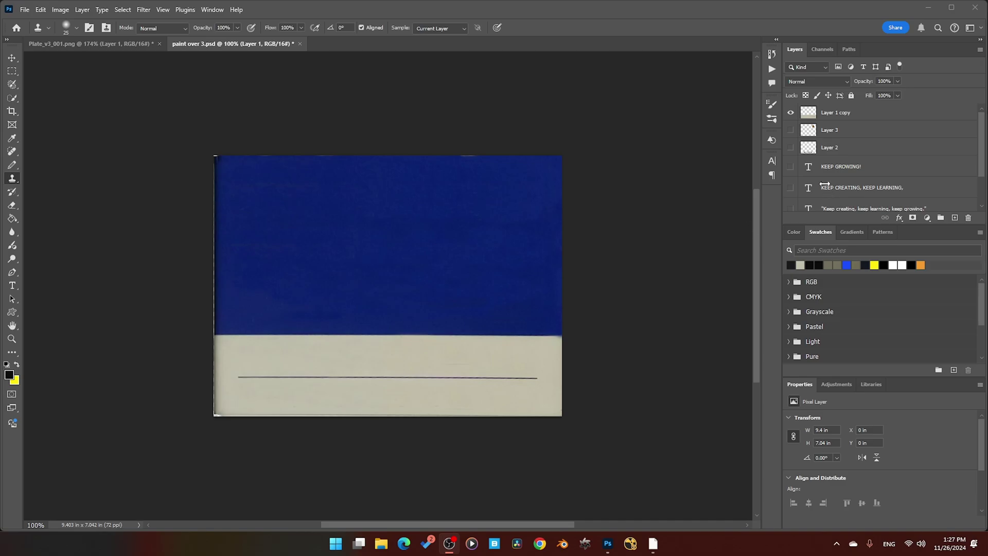
Step: Show the KEEP CREATING, KEEP GROWING!, Layer 2 and Layer 3 layers over the cleaned panel, and open the export options for the sign
{"action": "scroll", "coordinate": [807, 190], "scroll_direction": "down", "scroll_amount": 2}
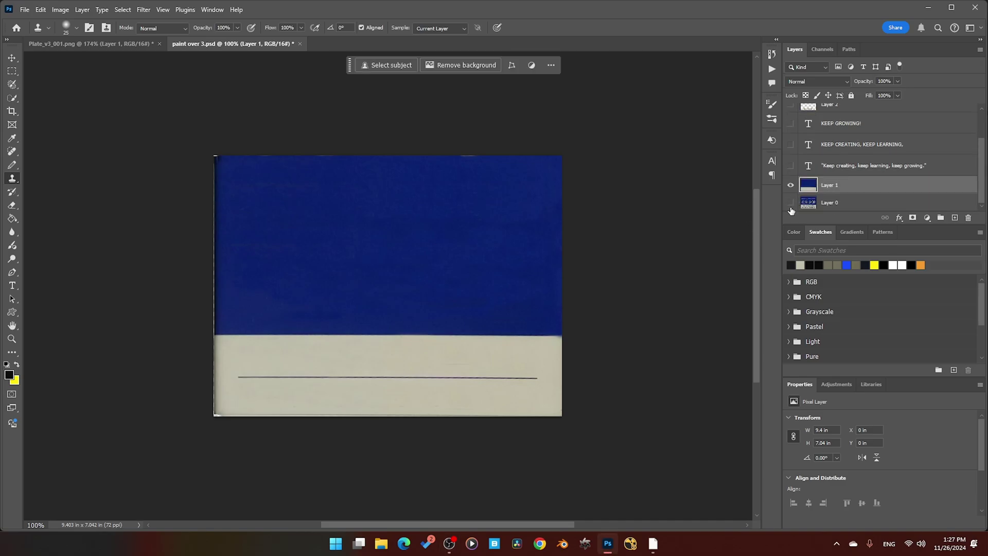
{"action": "left_click", "coordinate": [790, 165]}
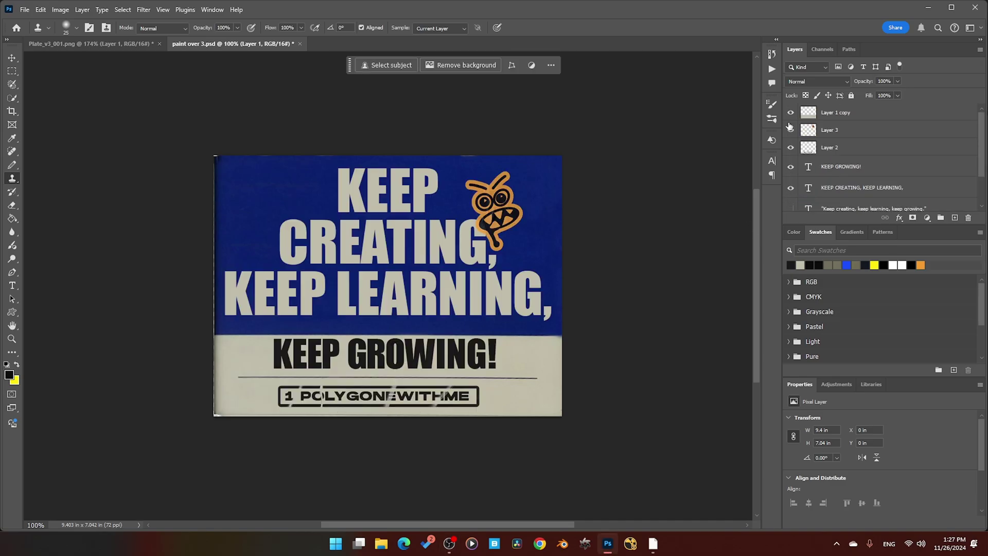
{"action": "left_click", "coordinate": [790, 113]}
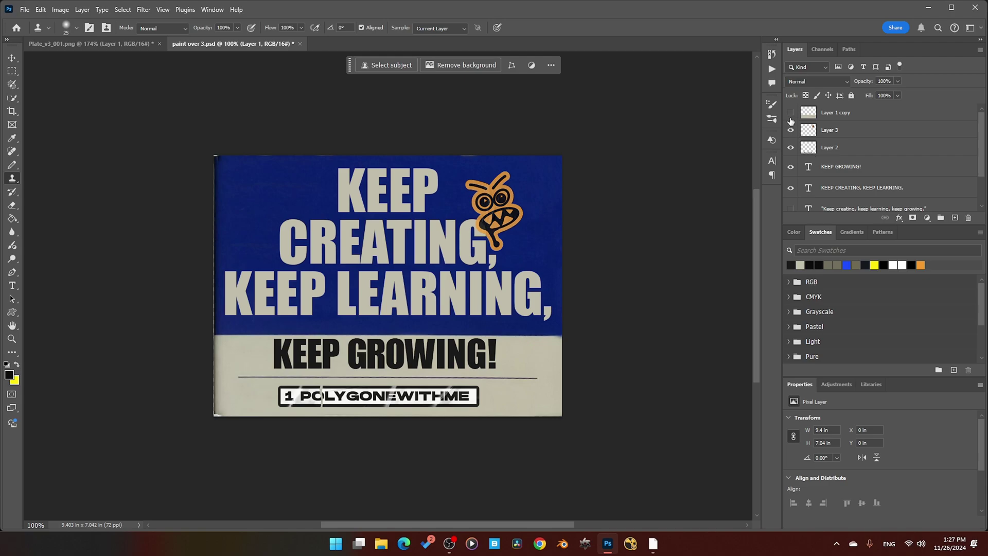
{"action": "left_click", "coordinate": [790, 113]}
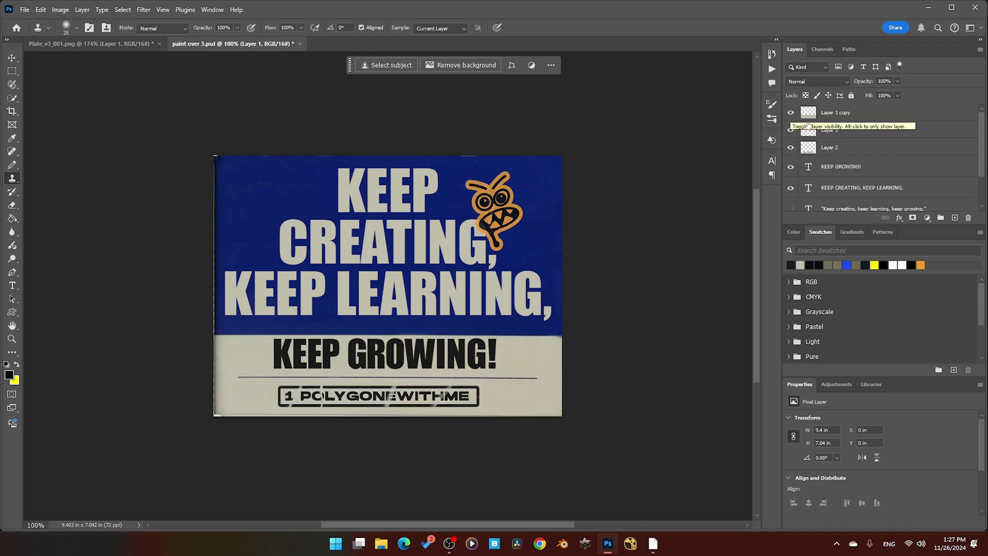
{"action": "scroll", "coordinate": [815, 126], "scroll_direction": "down", "scroll_amount": 2}
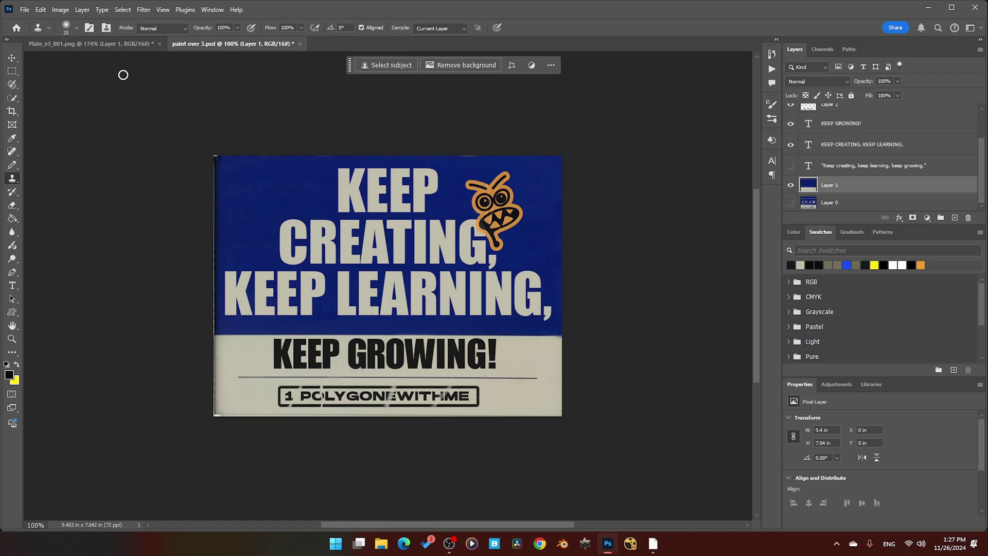
{"action": "left_click", "coordinate": [26, 9]}
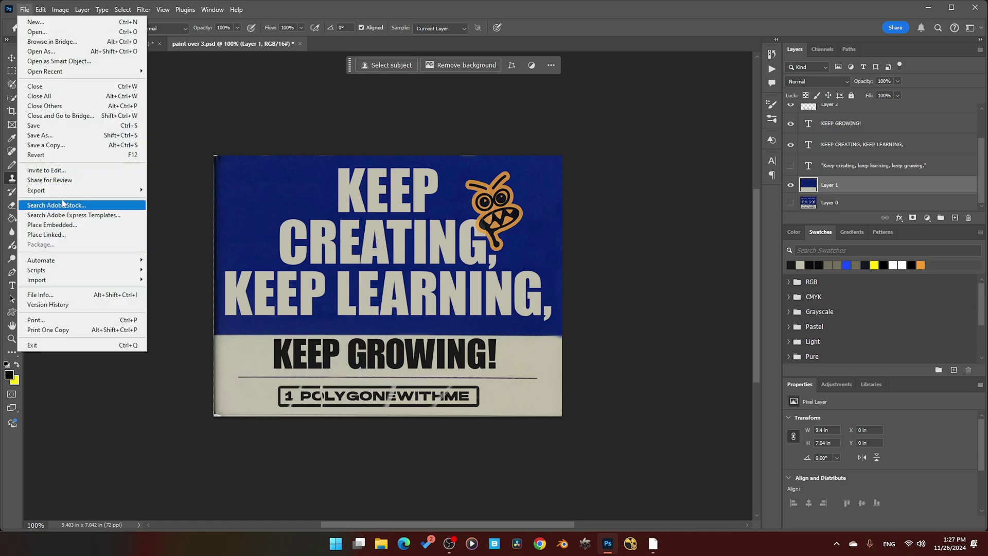
{"action": "mouse_move", "coordinate": [63, 192]}
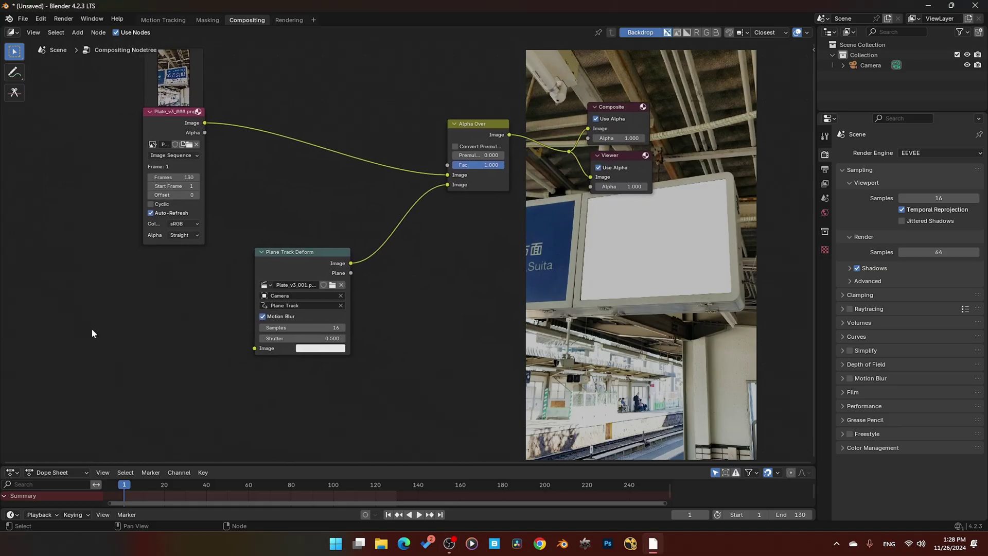
Step: Switch to Blender's compositor, add an Image node loaded with NEW SIGNV2.png, and connect it to the Plane Track Deform node's Image input
{"action": "key", "text": "shift+a"}
{"action": "type", "text": "im"}
{"action": "left_click", "coordinate": [130, 351]}
{"action": "left_click", "coordinate": [134, 355]}
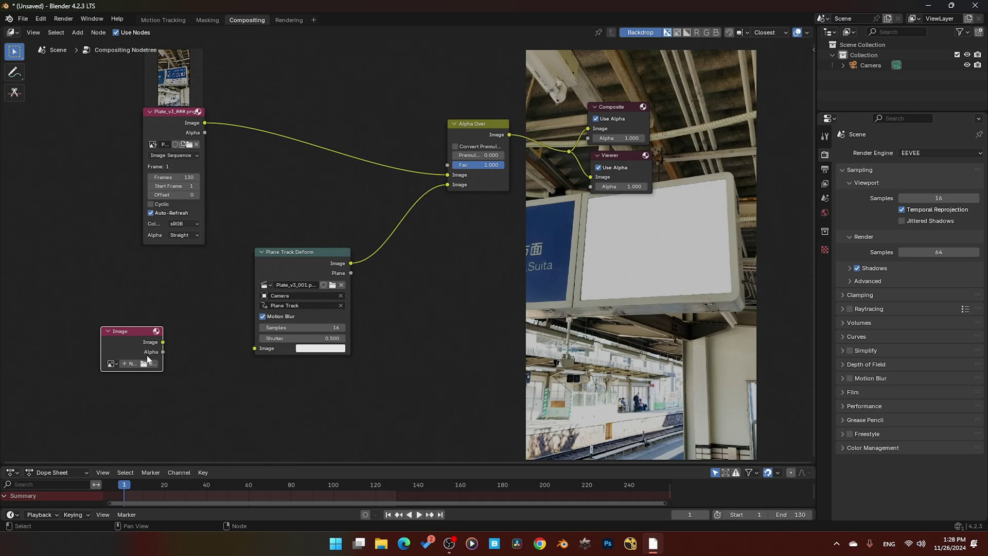
{"action": "left_click", "coordinate": [148, 362]}
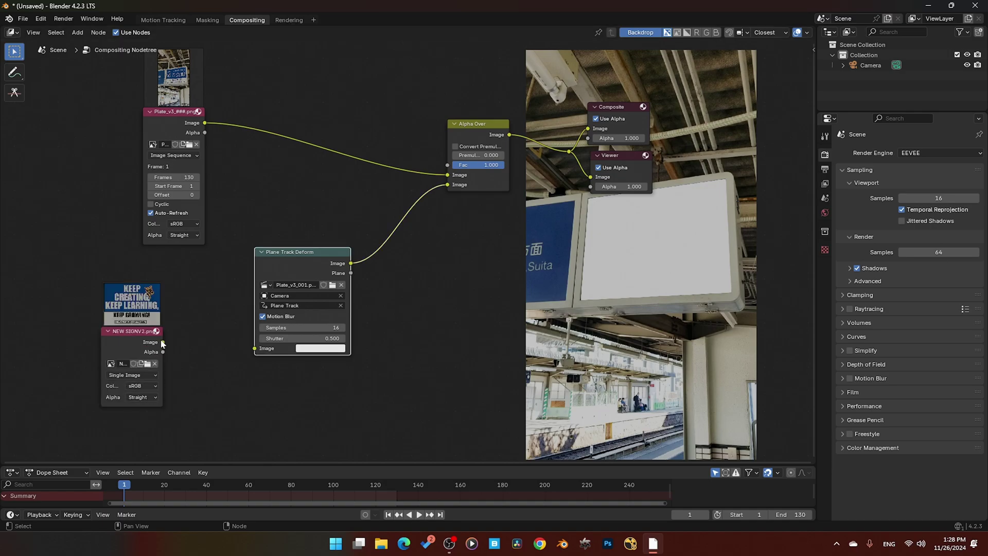
{"action": "left_click_drag", "start_coordinate": [162, 345], "coordinate": [255, 348]}
{"action": "left_click_drag", "start_coordinate": [138, 345], "coordinate": [170, 320]}
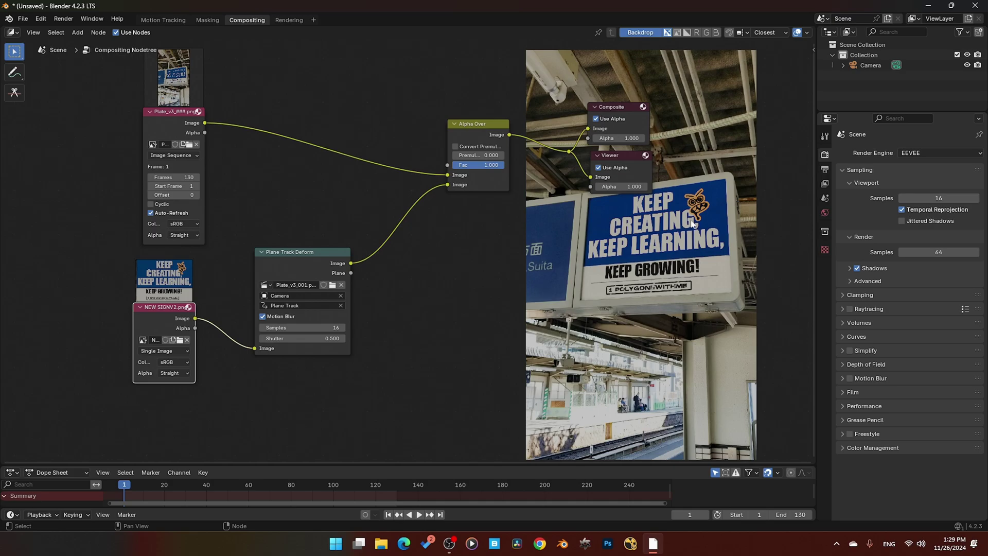
Step: Scrub through the frames and play the composite to check how the new sign follows the tracked plane
{"action": "left_click_drag", "start_coordinate": [128, 485], "coordinate": [278, 489]}
{"action": "left_click_drag", "start_coordinate": [278, 489], "coordinate": [184, 486]}
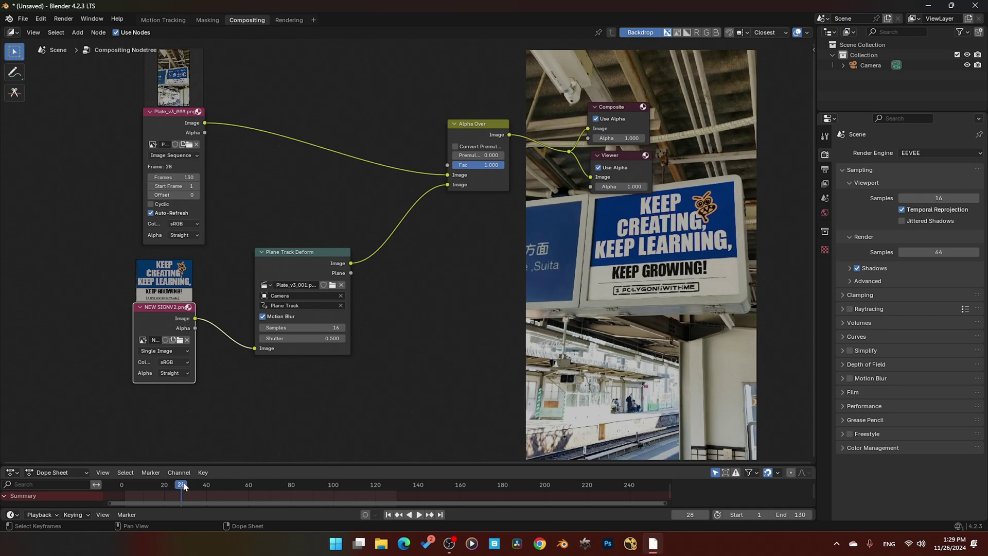
{"action": "key", "text": "space"}
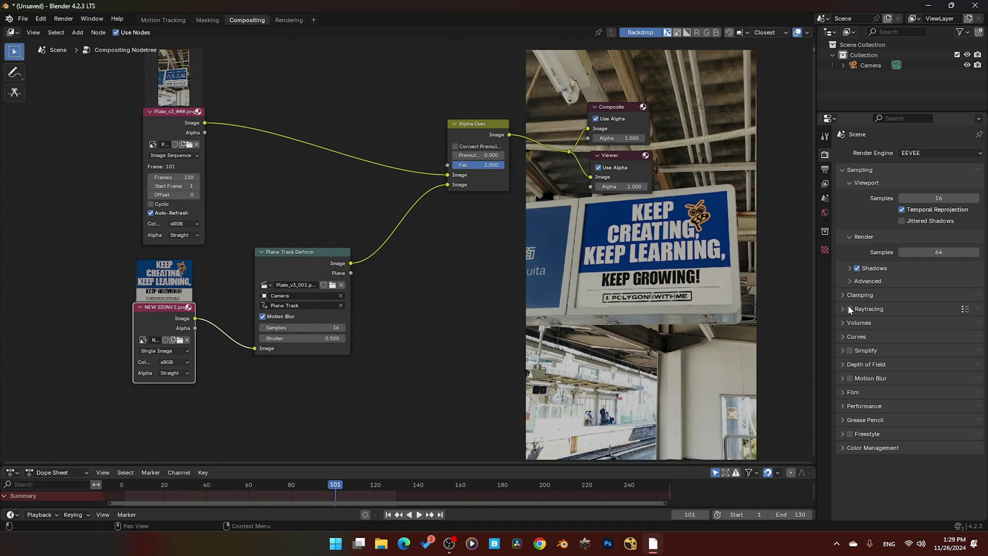
Step: Set the render output's file format to FFmpeg Video
{"action": "left_click", "coordinate": [825, 170]}
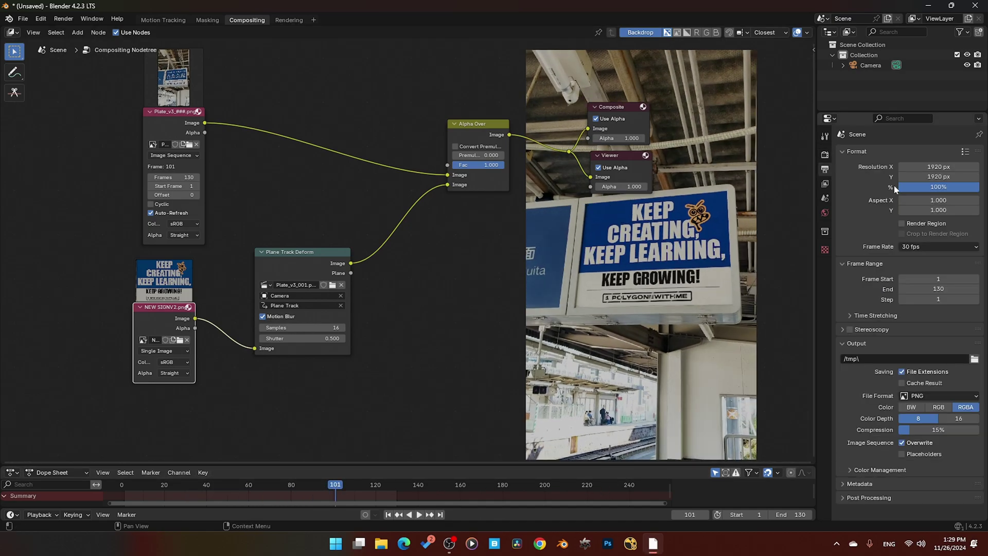
{"action": "left_click", "coordinate": [974, 397]}
{"action": "left_click", "coordinate": [952, 425]}
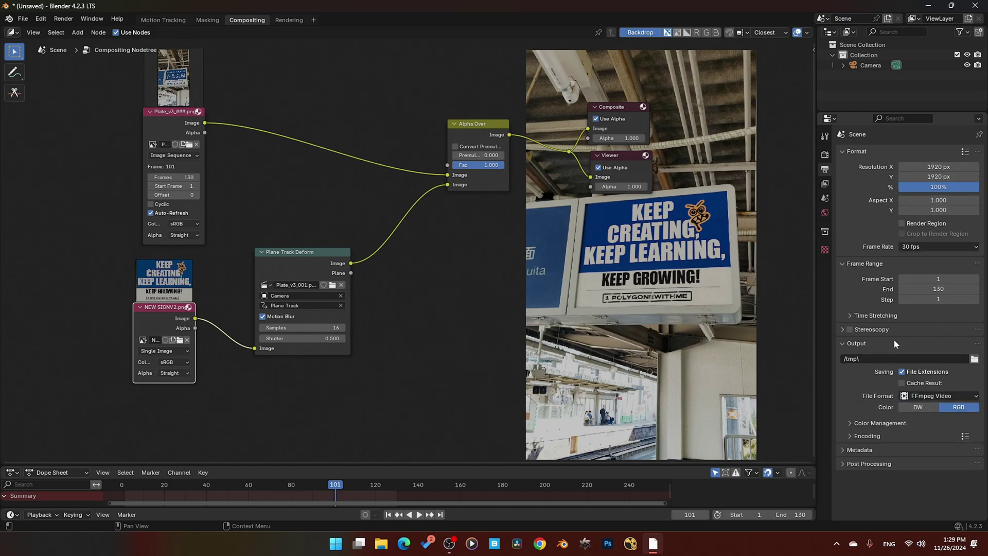